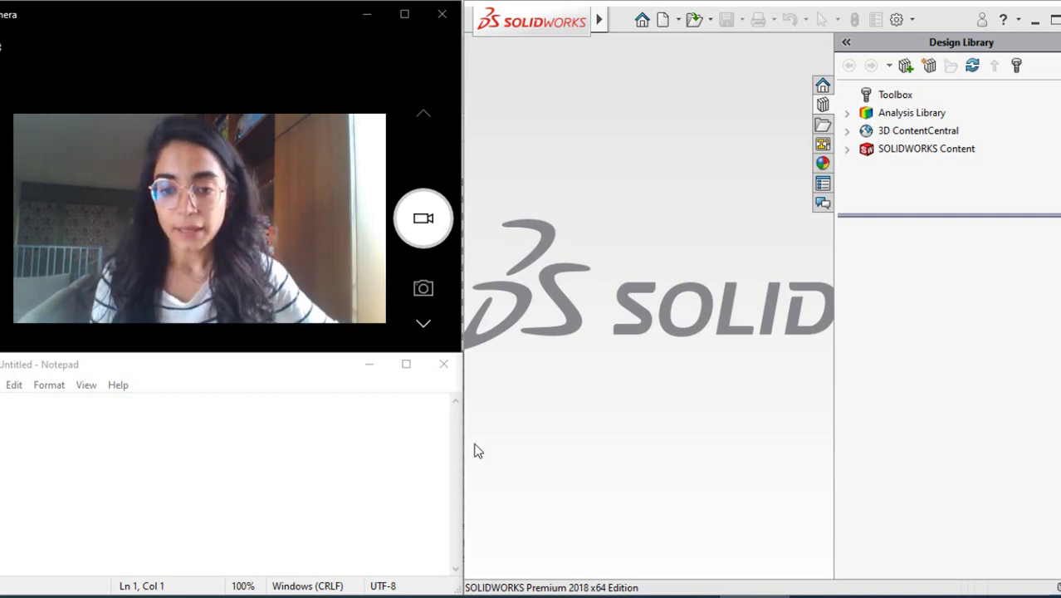
# Write the power equality P1=P2 as the first line of the empty Notepad document.
pyautogui.click(267, 475)
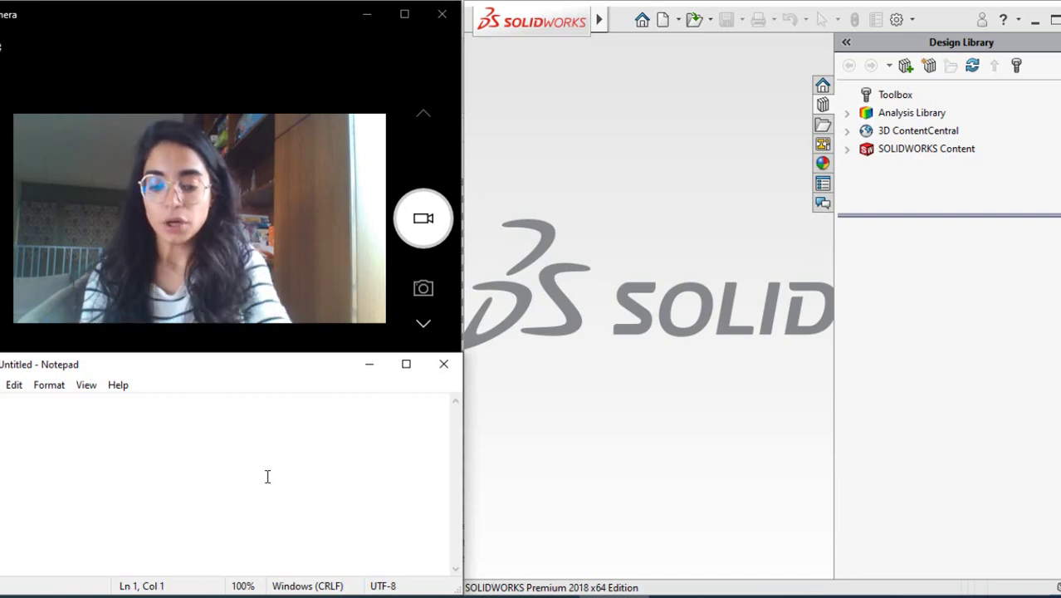
pyautogui.write('P2')
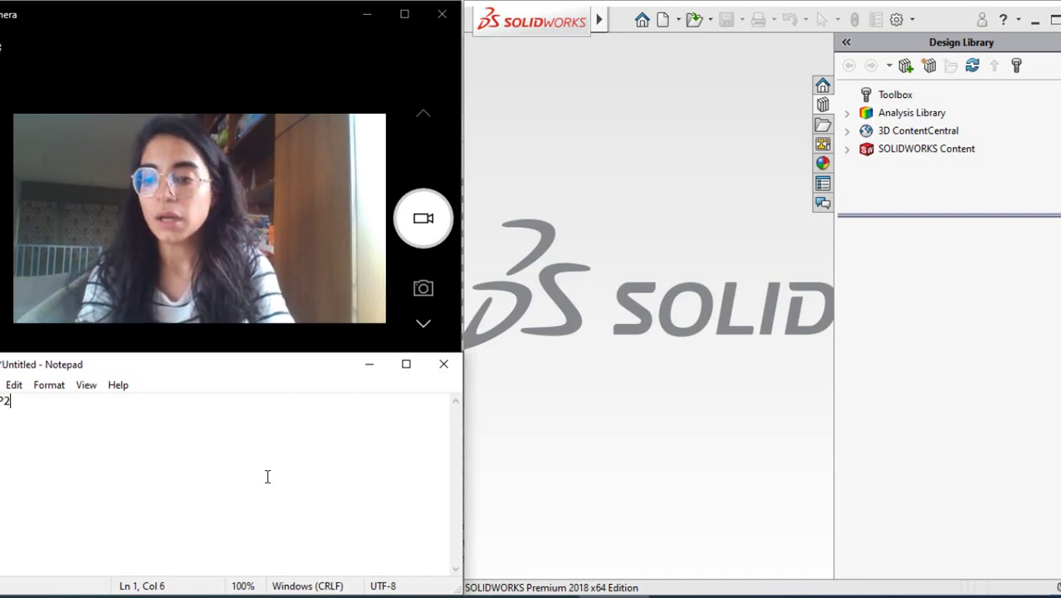
pyautogui.press('Return')
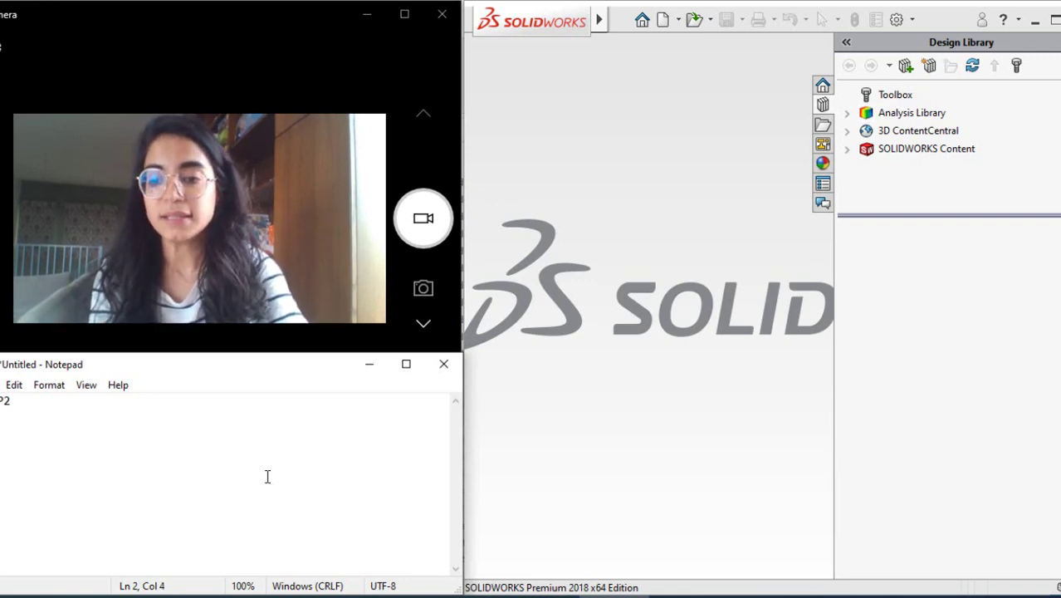
# Write the torque form of the power equality on the second line, with T2*w2 on its right-hand side.
pyautogui.write('1=Y')
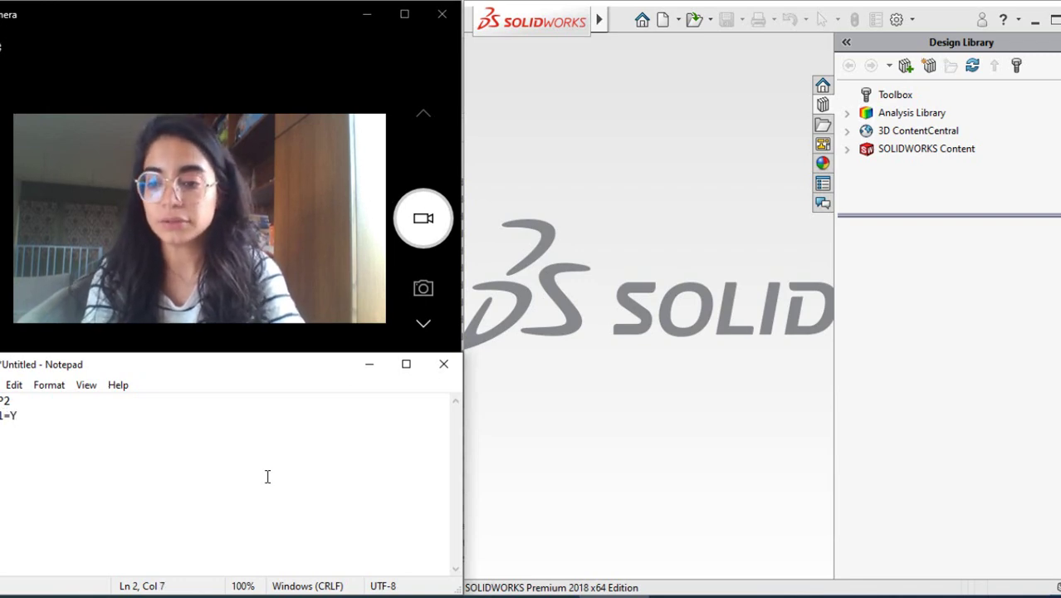
pyautogui.press('BackSpace')
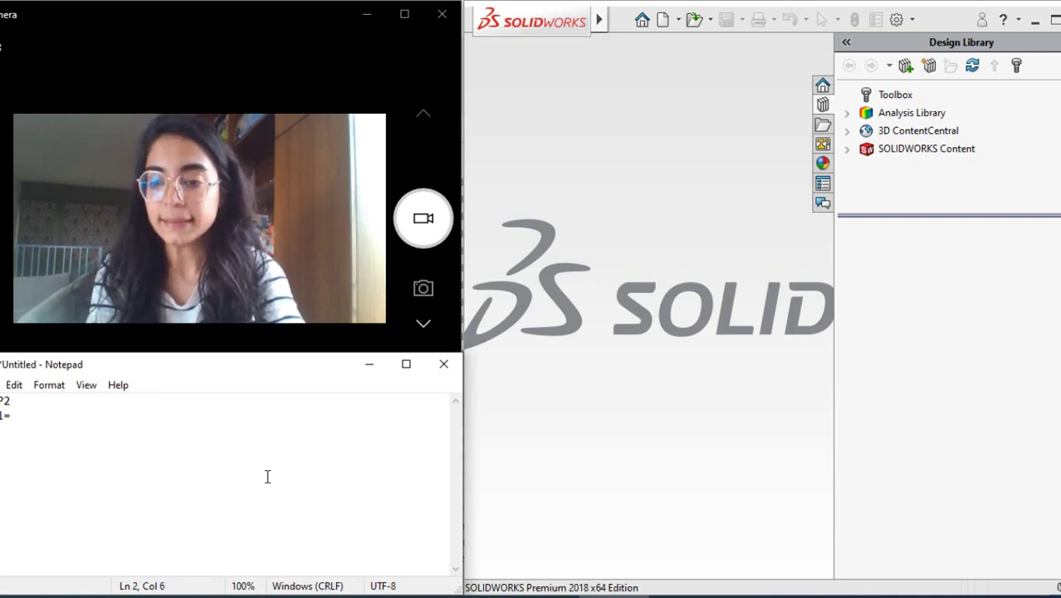
pyautogui.write('t2')
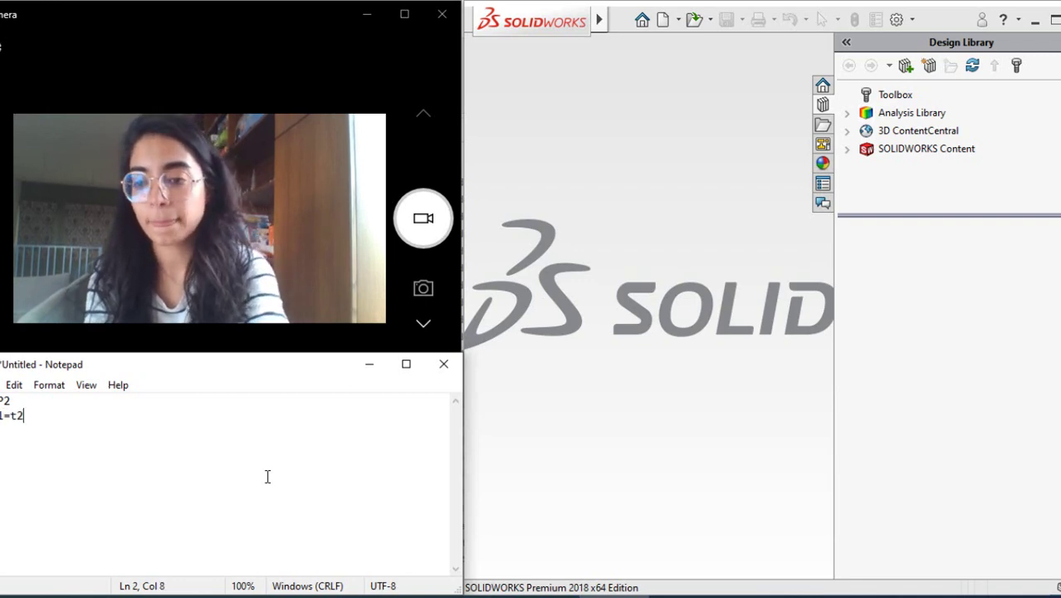
pyautogui.press('BackSpace')
pyautogui.press('BackSpace')
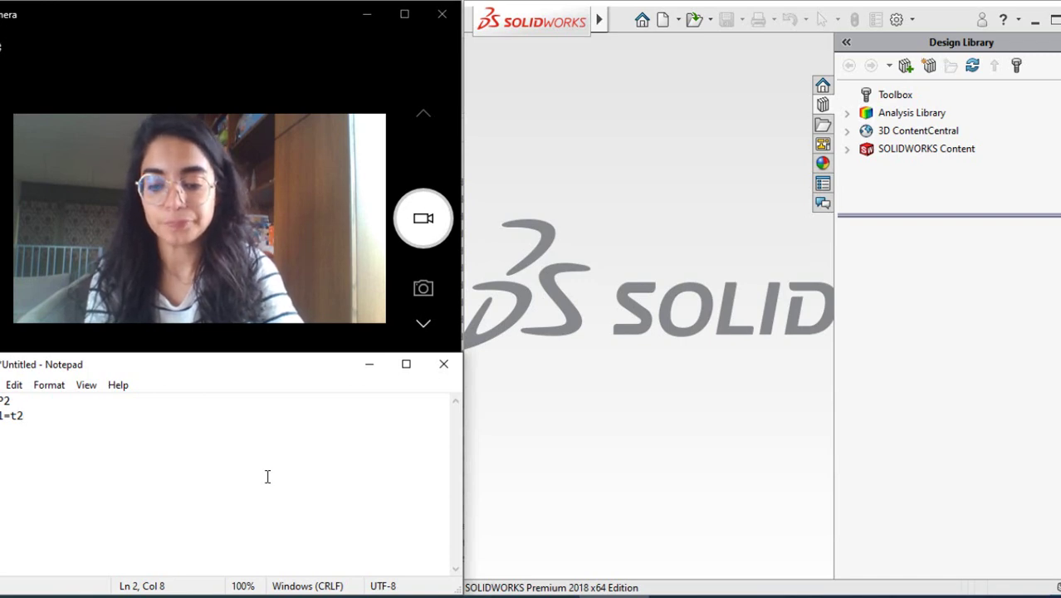
pyautogui.write('T2')
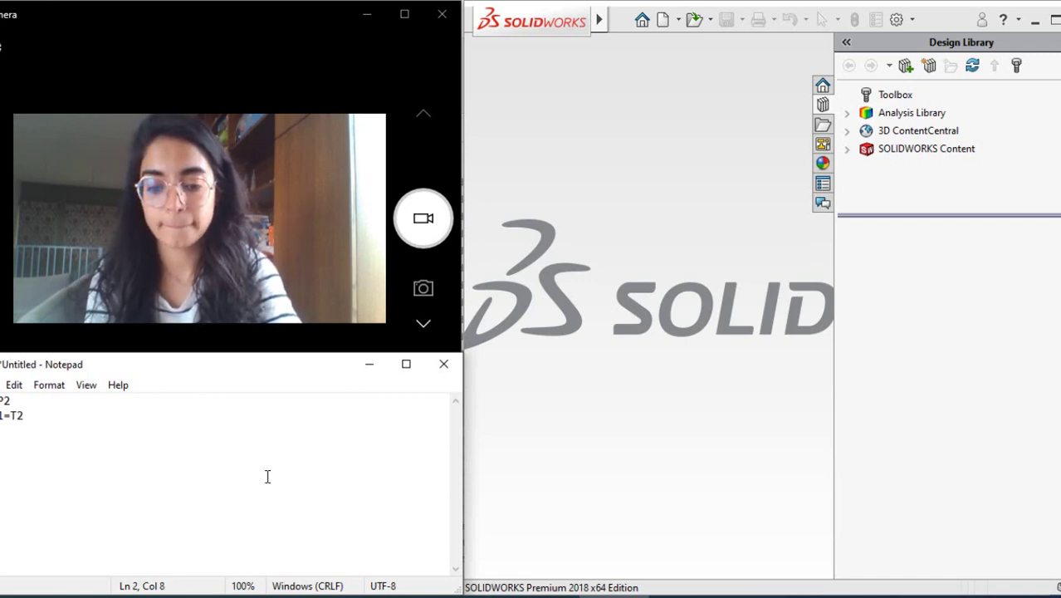
pyautogui.write('*w2')
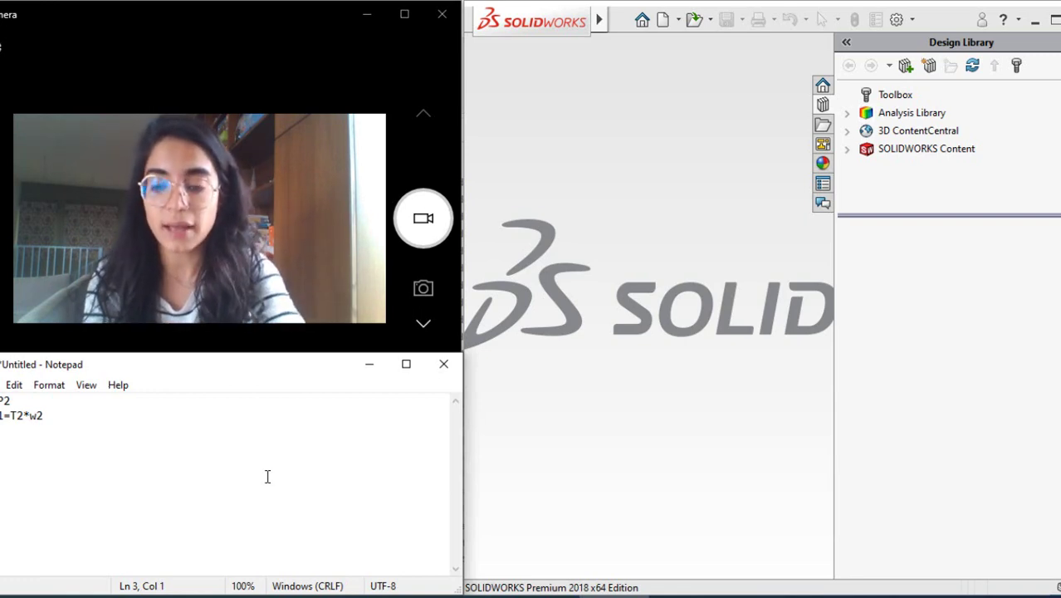
# Add the tangential-force form of the equality on the third line: Ft*r1*w1=Ft*r2*w2.
pyautogui.write('P=')
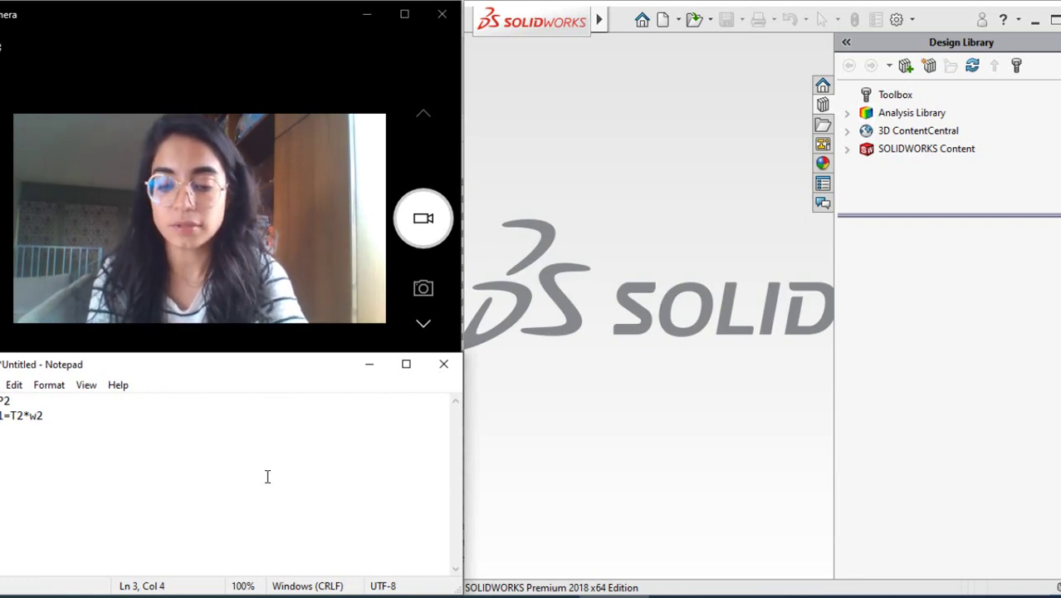
pyautogui.write('T1')
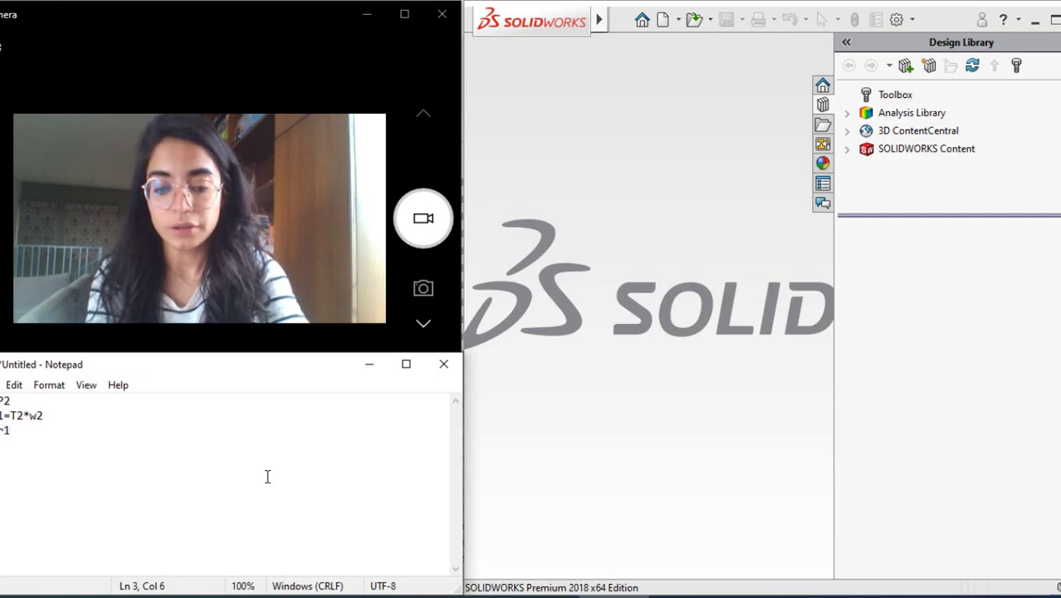
pyautogui.write('*w1=')
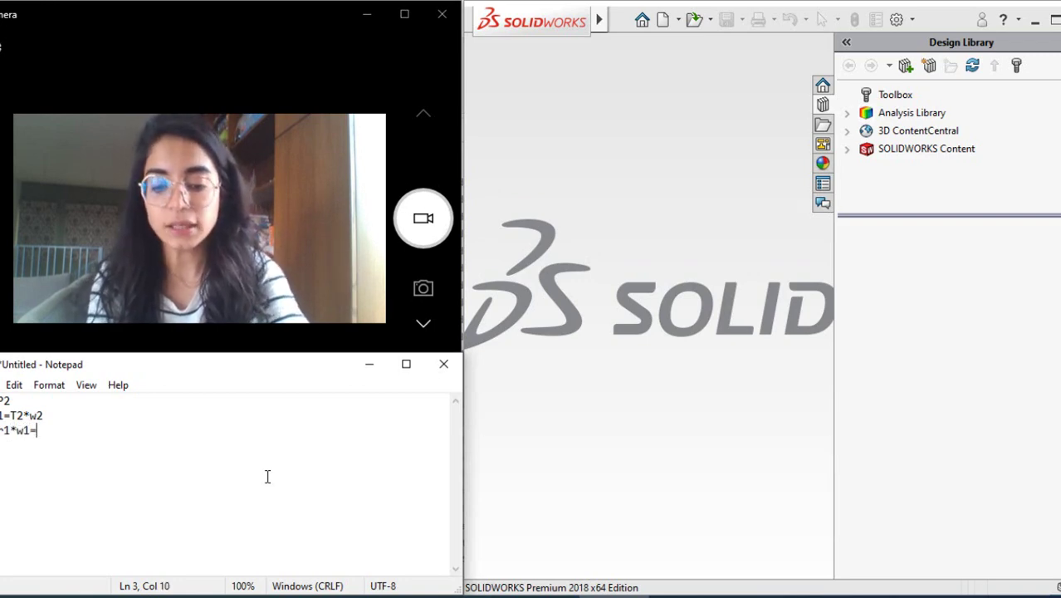
pyautogui.write('Ft*r')
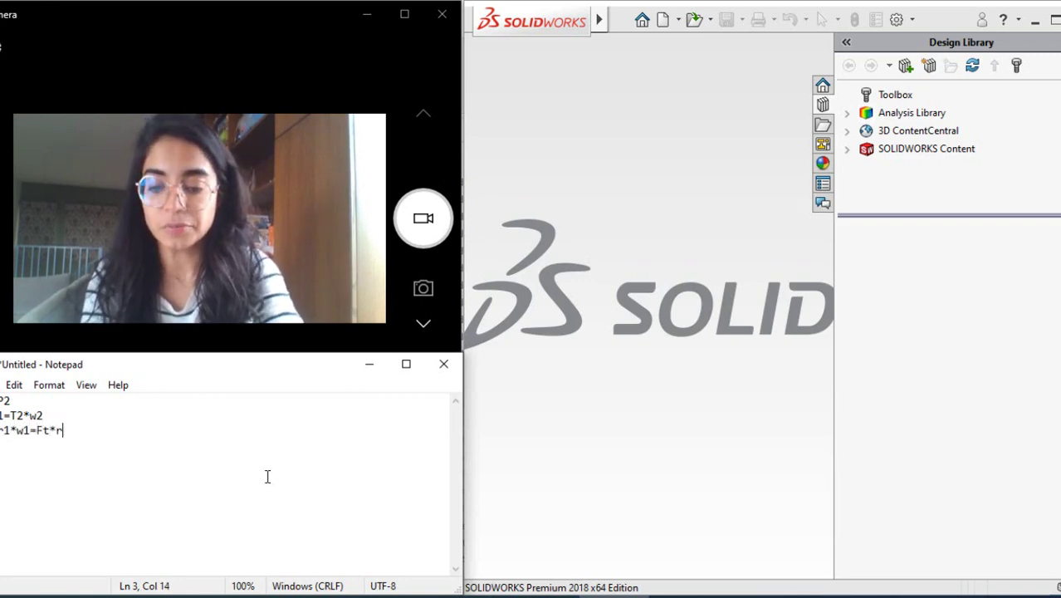
pyautogui.write('2*w2')
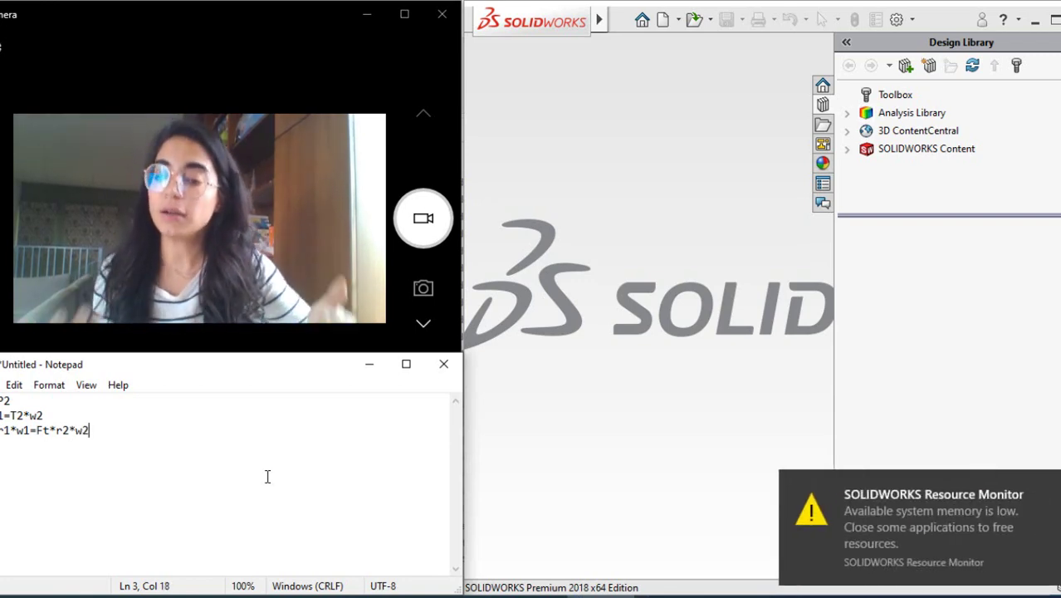
pyautogui.press('Return')
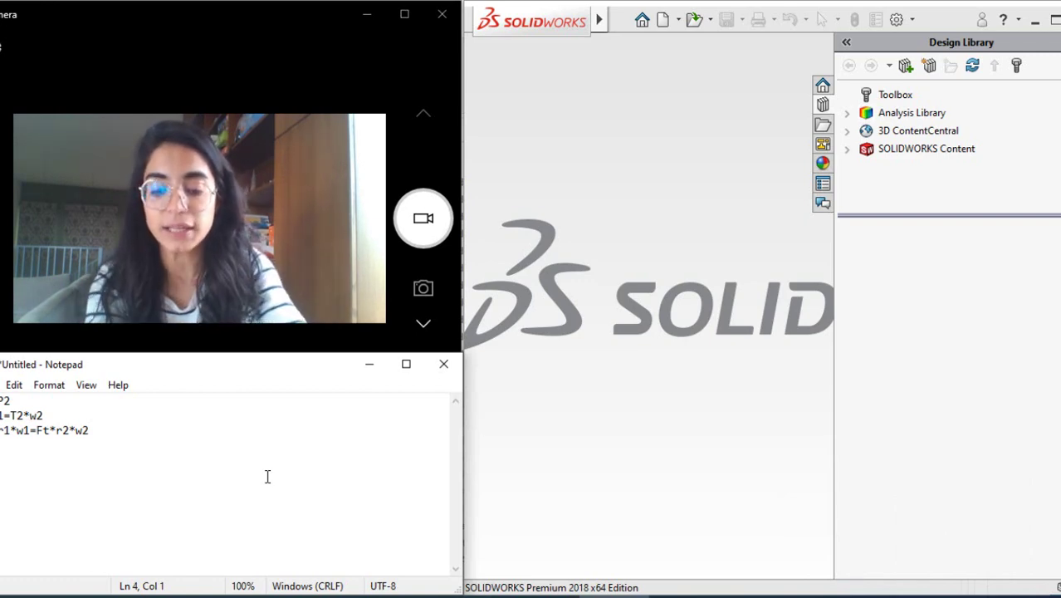
# Add the simplified radius and angular-velocity ratio r1/r2=w2/w1 on the fourth line.
pyautogui.write('r1*')
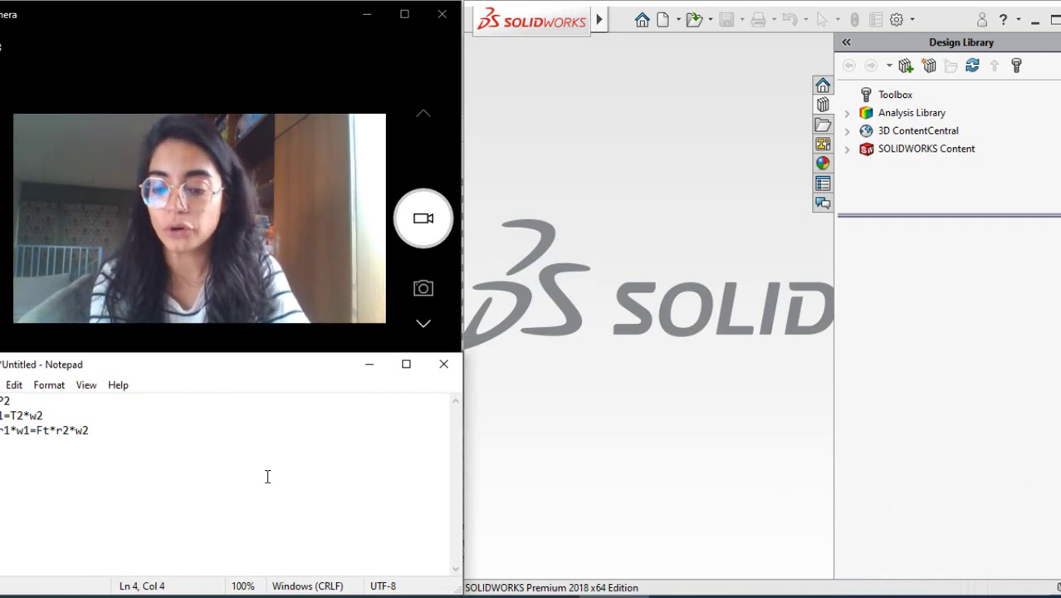
pyautogui.write('r2=w2')
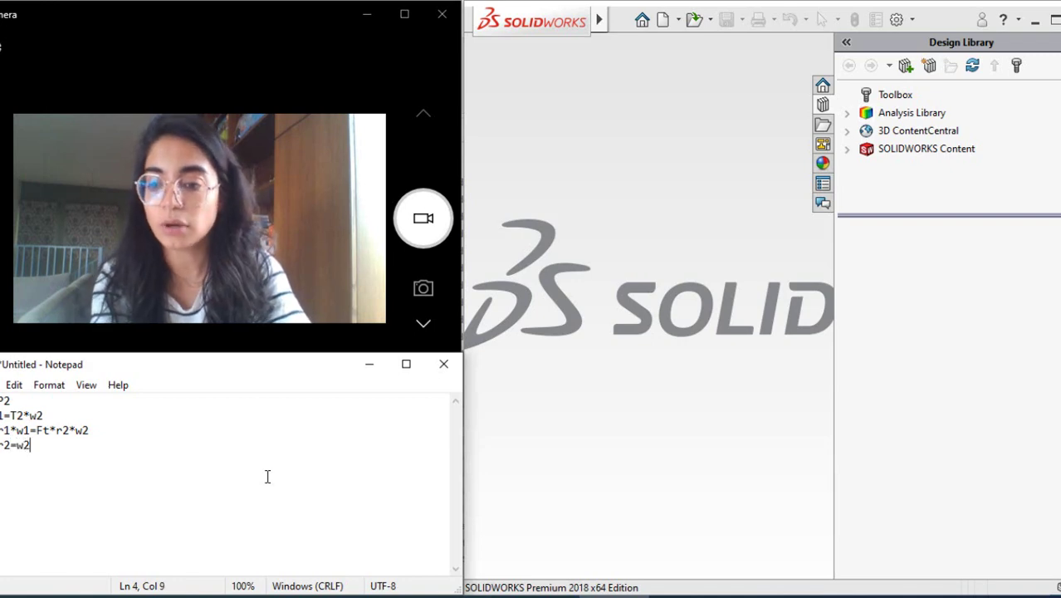
pyautogui.write('/w1')
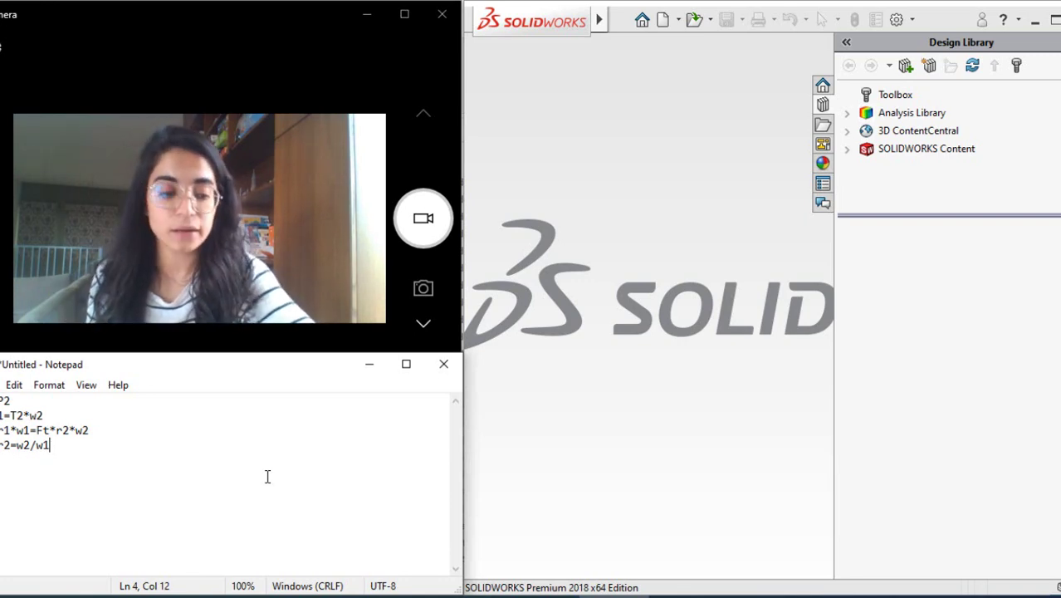
pyautogui.press('Return')
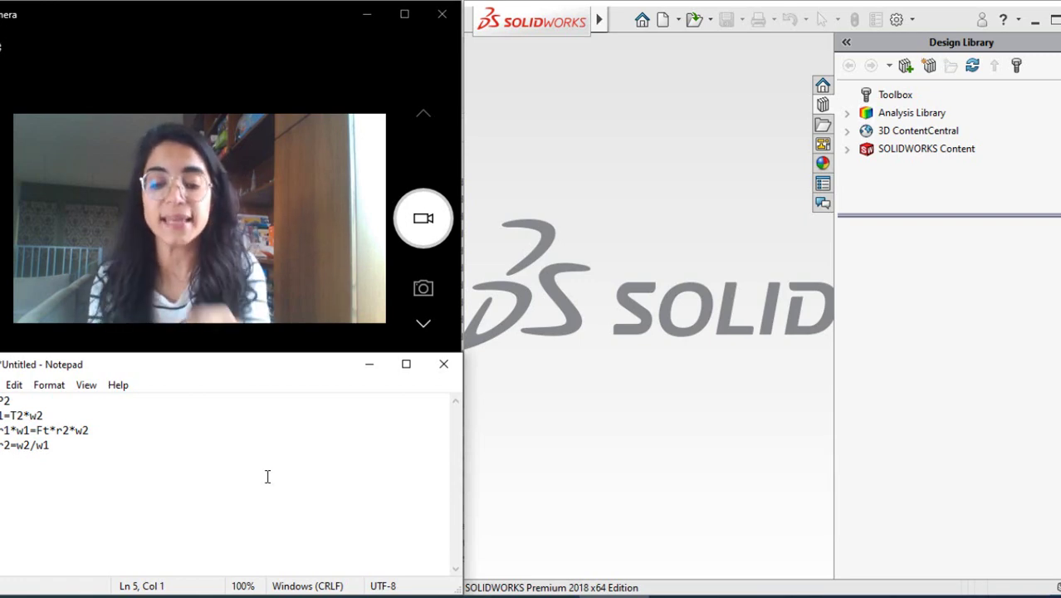
# Add the gear meshing condition "same module m=d/N" on the fifth line.
pyautogui.write('same m')
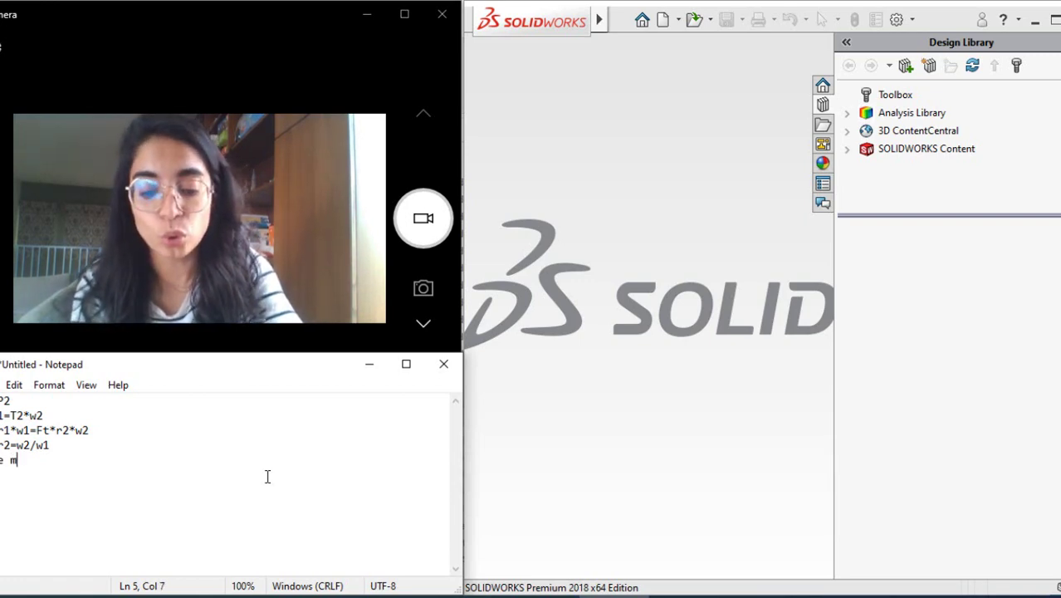
pyautogui.write('odule')
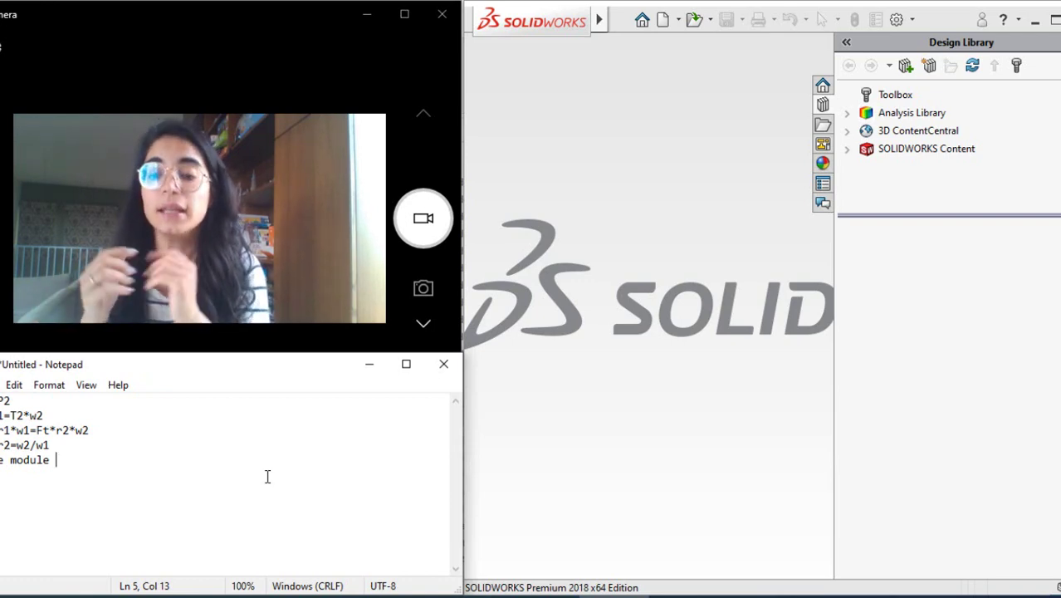
pyautogui.write('m')
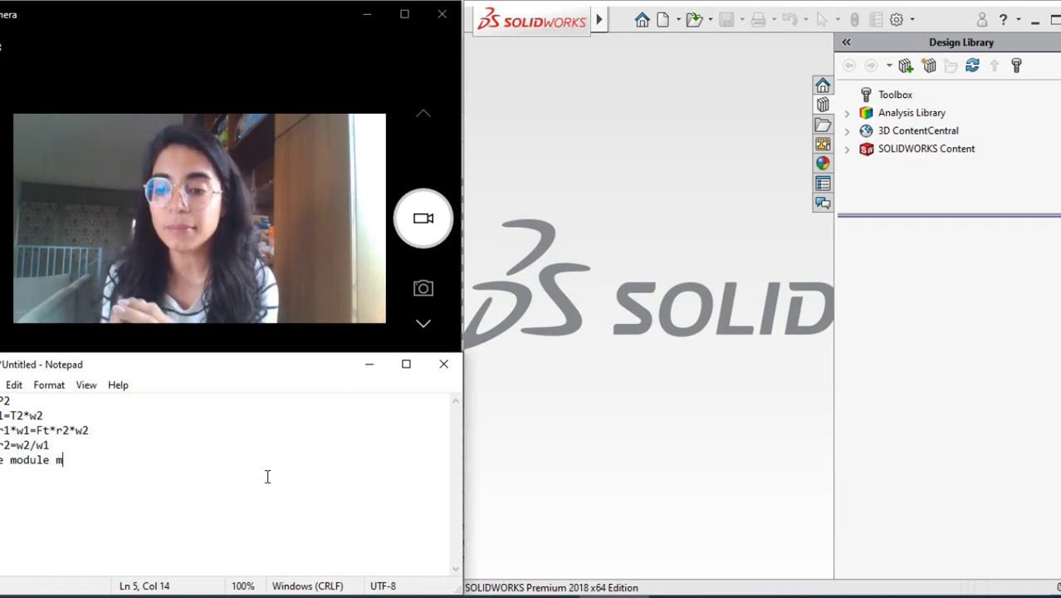
pyautogui.write('=d/')
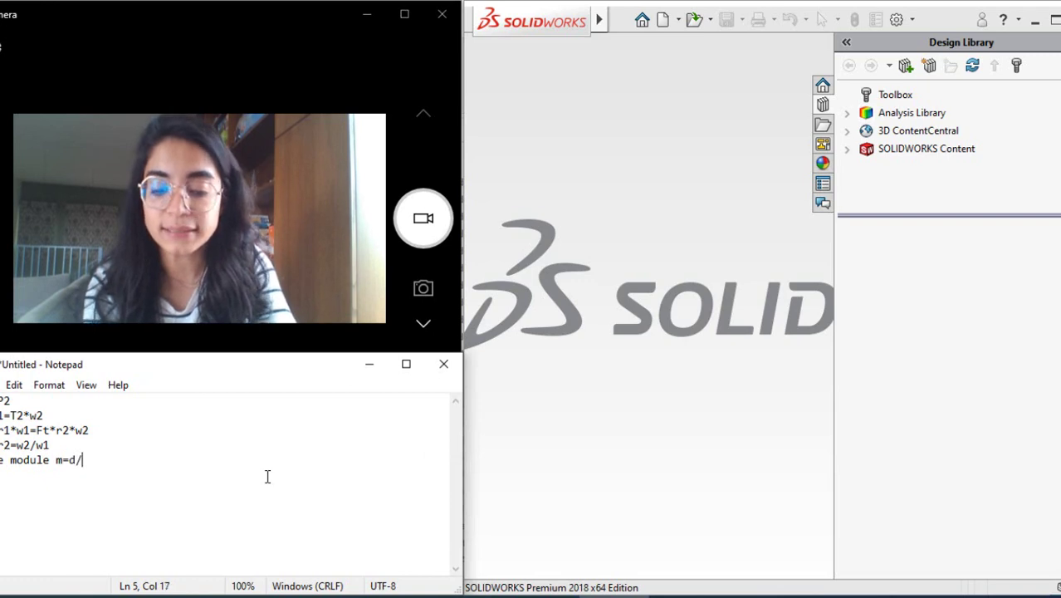
pyautogui.write('N')
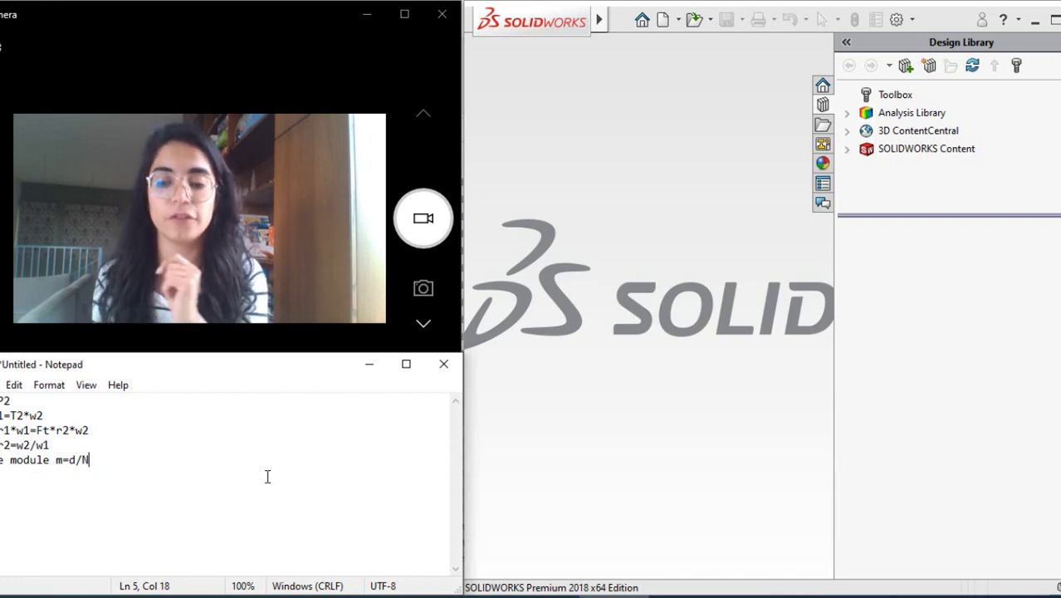
pyautogui.press('Return')
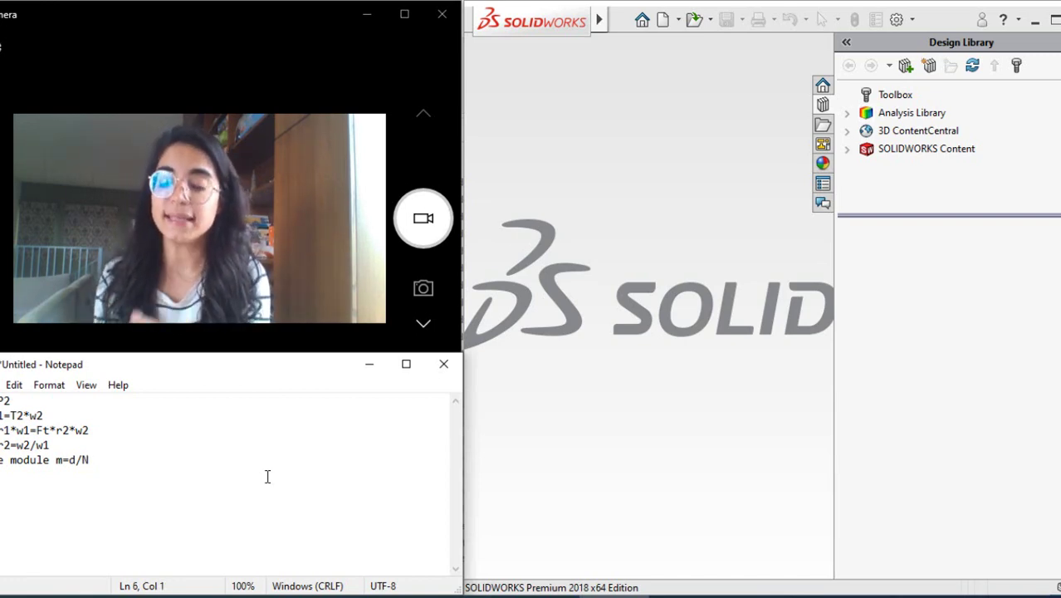
# Write the equal-module relation between the two gears, d1/N1=d2/N2, on the sixth line.
pyautogui.write('m=2')
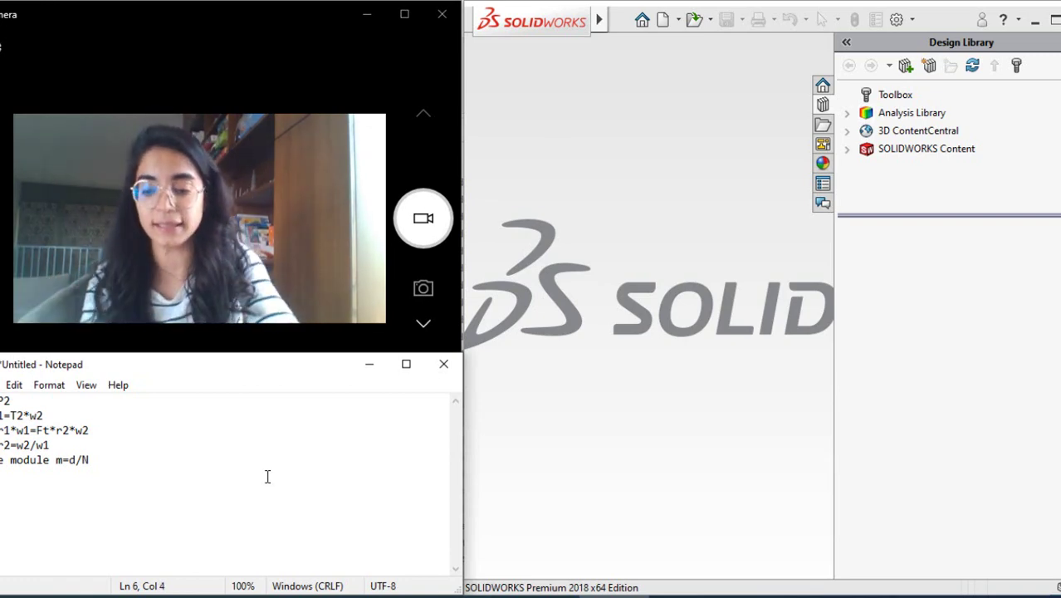
pyautogui.press('BackSpace')
pyautogui.press('BackSpace')
pyautogui.write('1/N')
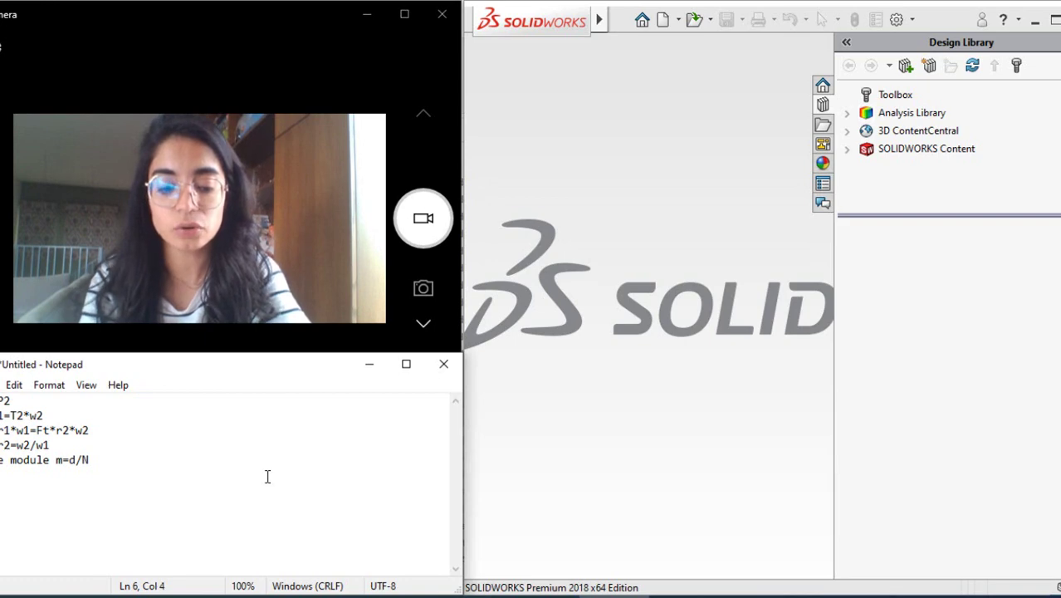
pyautogui.write('1=')
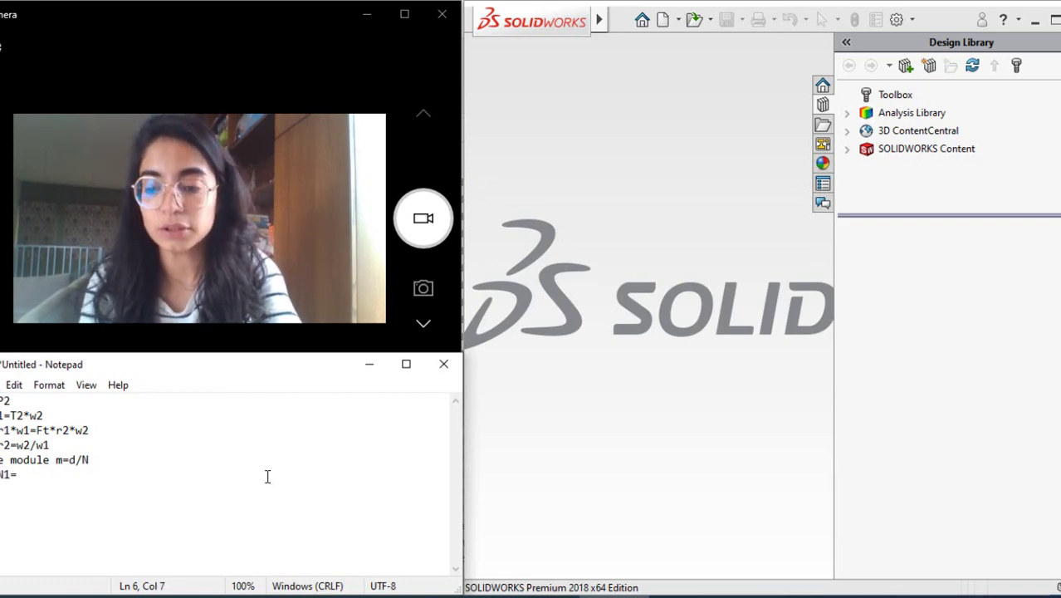
pyautogui.write('d2/N2')
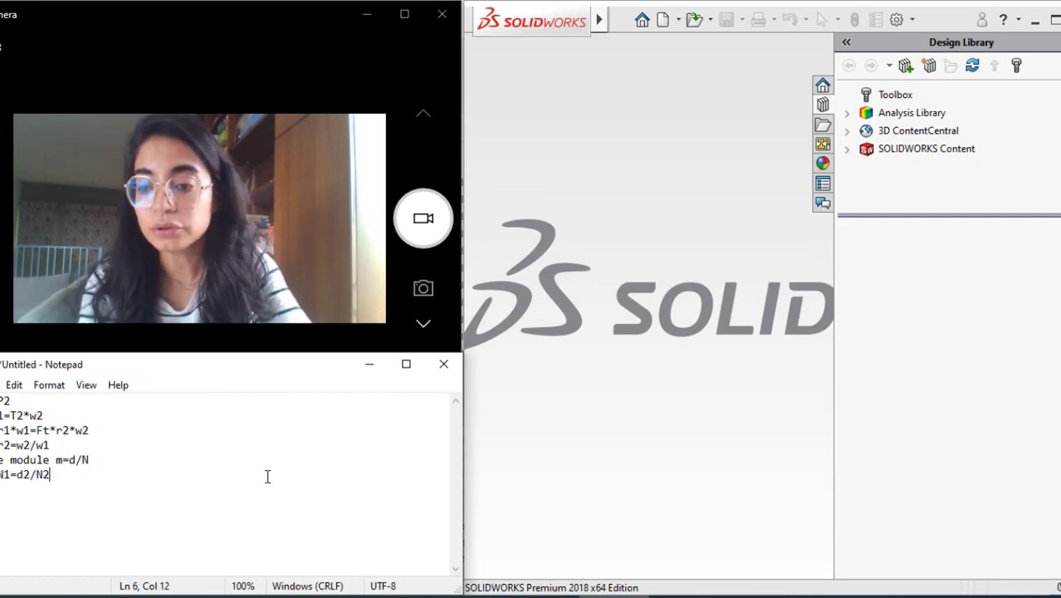
pyautogui.press('Return')
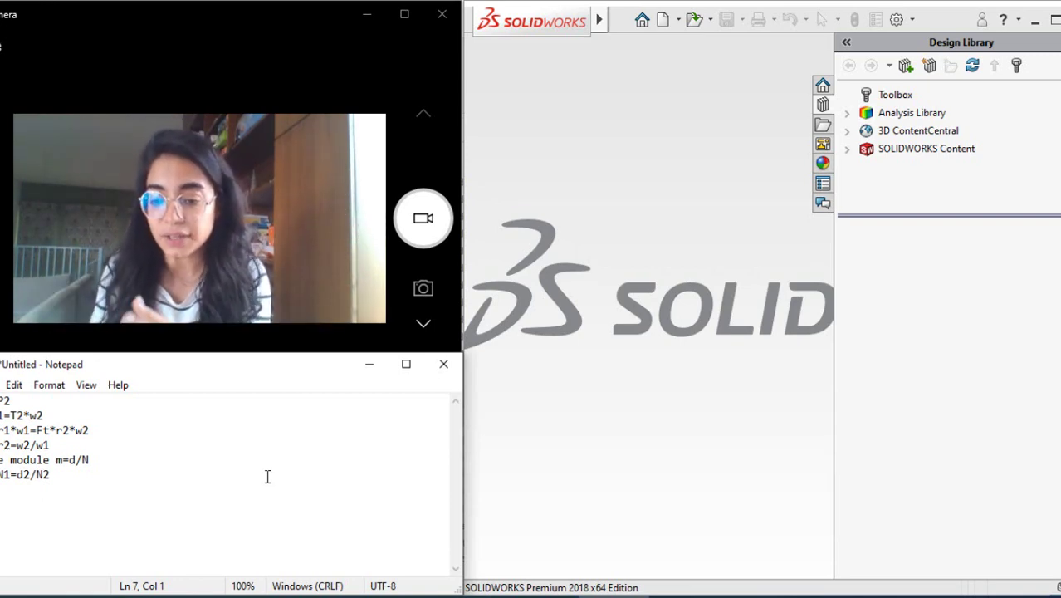
# Write the combined gear ratio r1/r2=w2/w1=N1/N2 on the seventh line.
pyautogui.write('d1/r2')
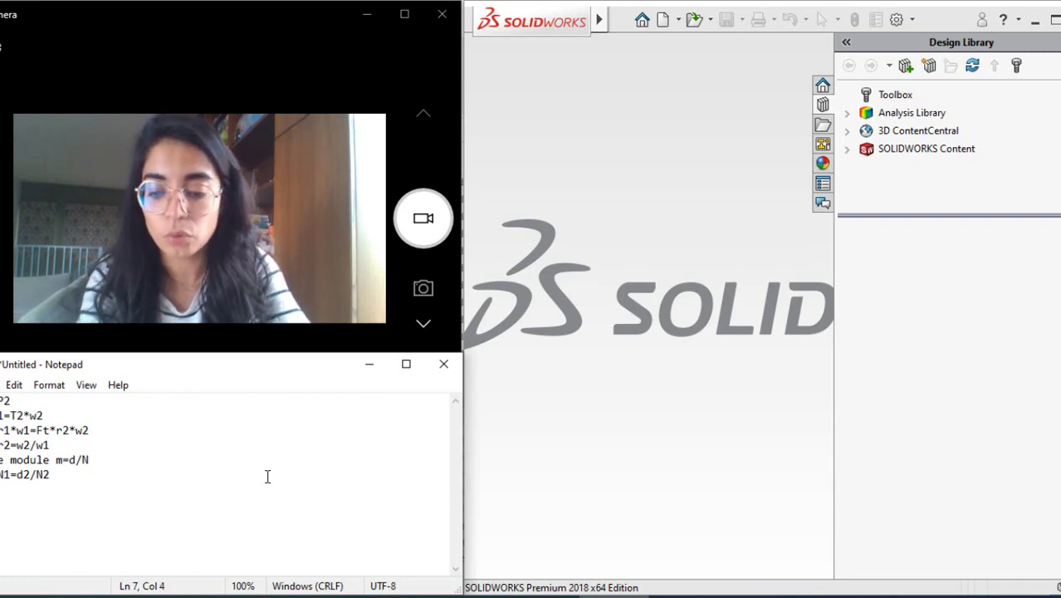
pyautogui.write('=')
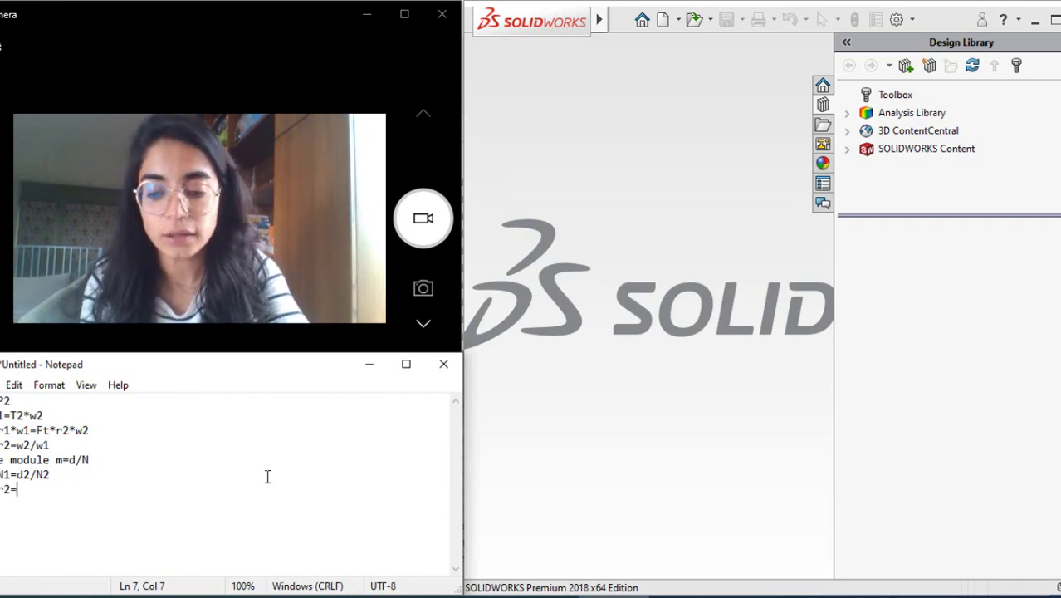
pyautogui.write('w2/w1=')
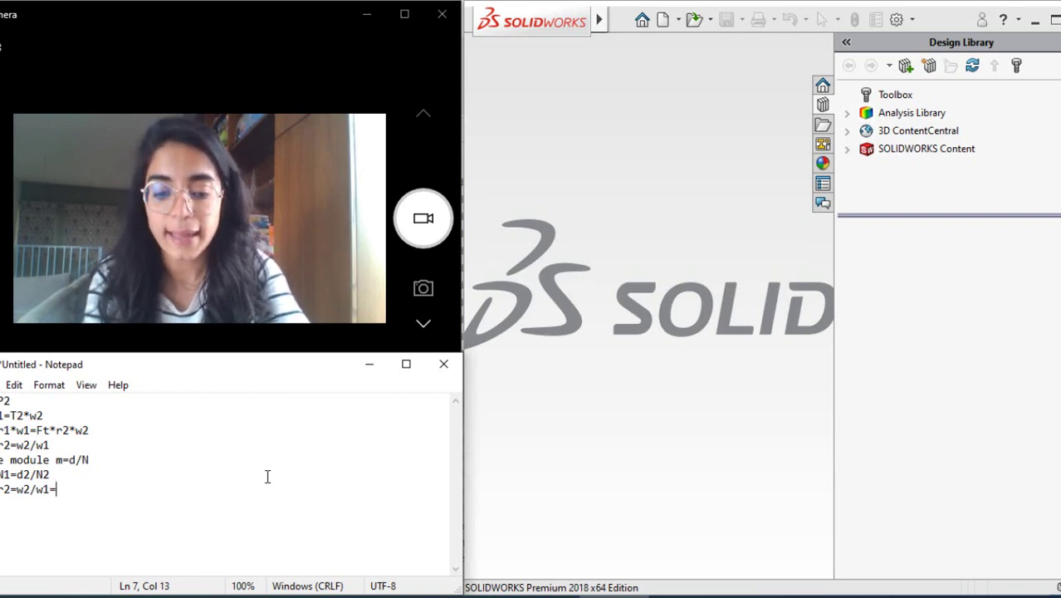
pyautogui.write('N1/N2')
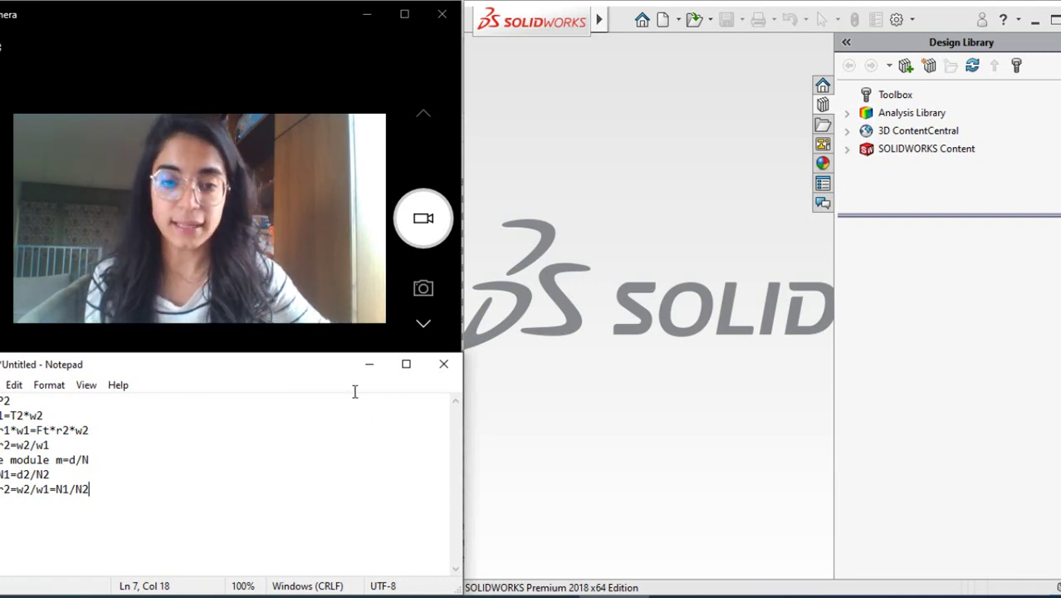
# Switch to SOLIDWORKS and maximize its window.
pyautogui.click(504, 315)
pyautogui.click(1055, 23)
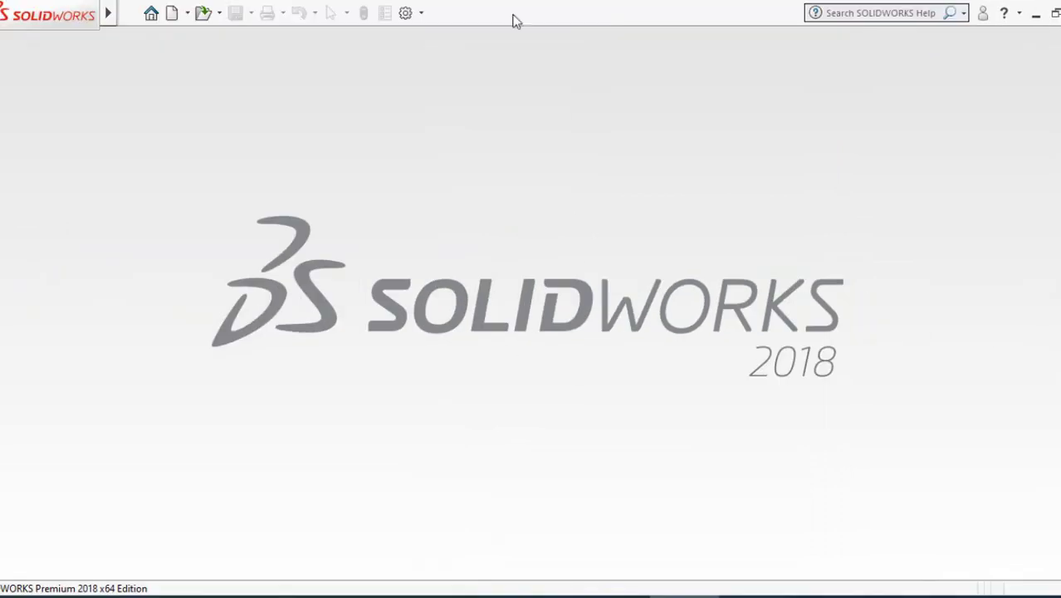
# Create a new assembly from the Tutorial assem template and dismiss the initial component insertion without choosing a part.
pyautogui.moveTo(50, 15)
pyautogui.click(129, 13)
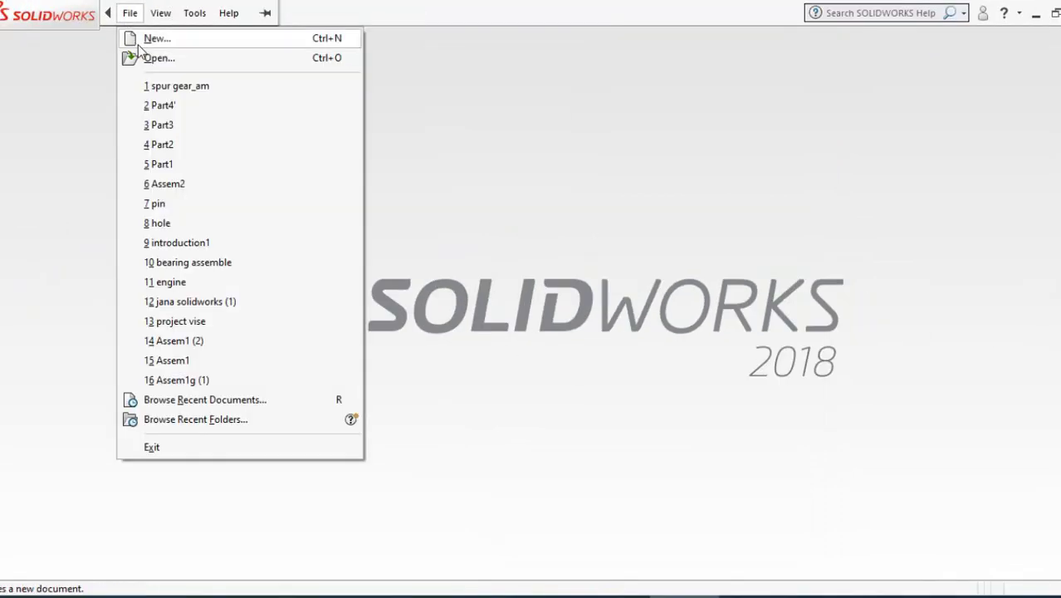
pyautogui.click(138, 44)
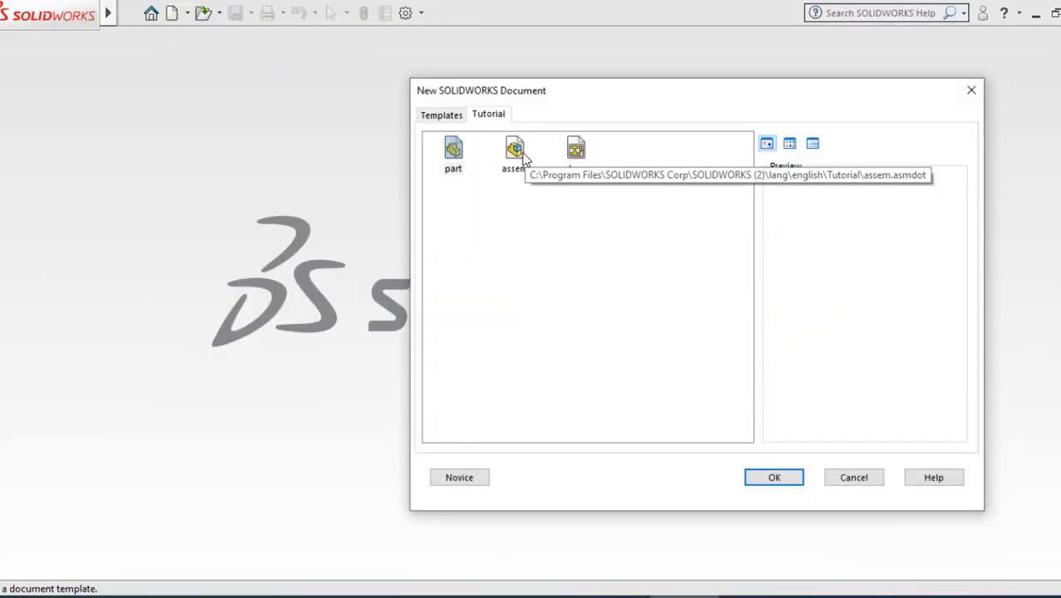
pyautogui.click(526, 157)
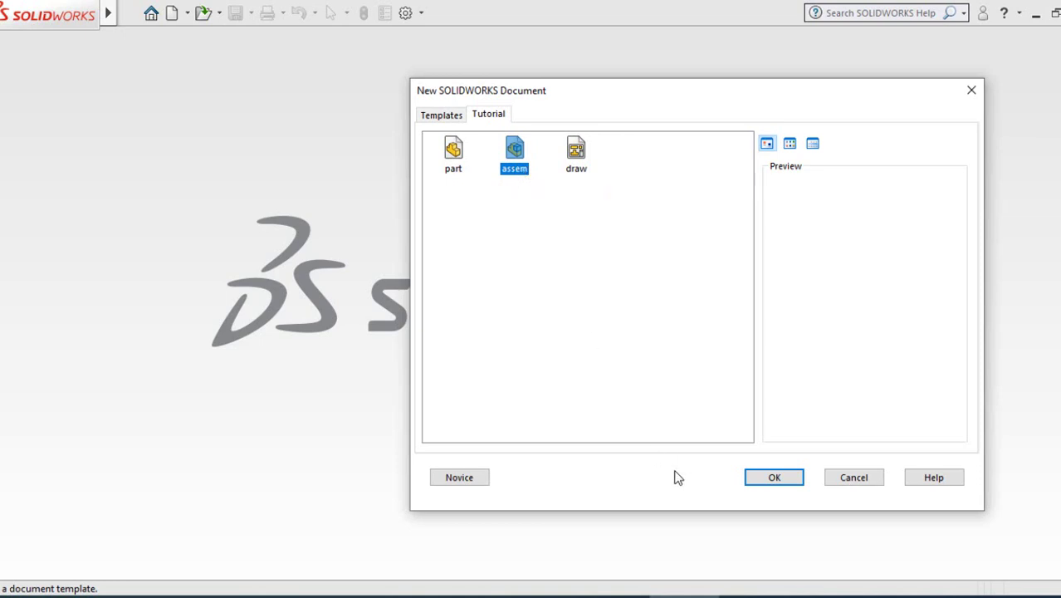
pyautogui.click(773, 478)
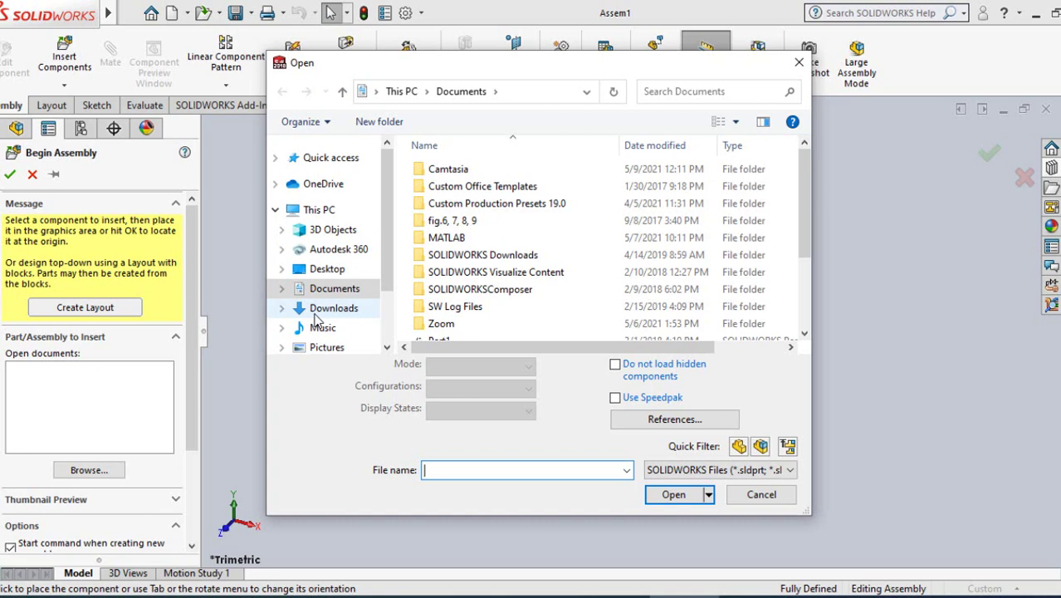
pyautogui.click(800, 64)
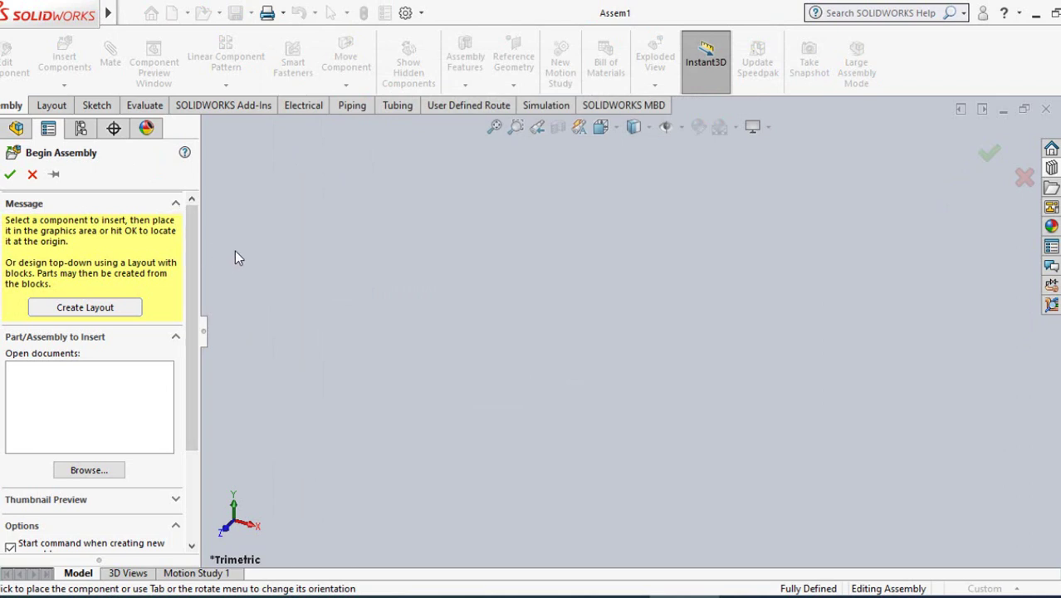
pyautogui.click(32, 174)
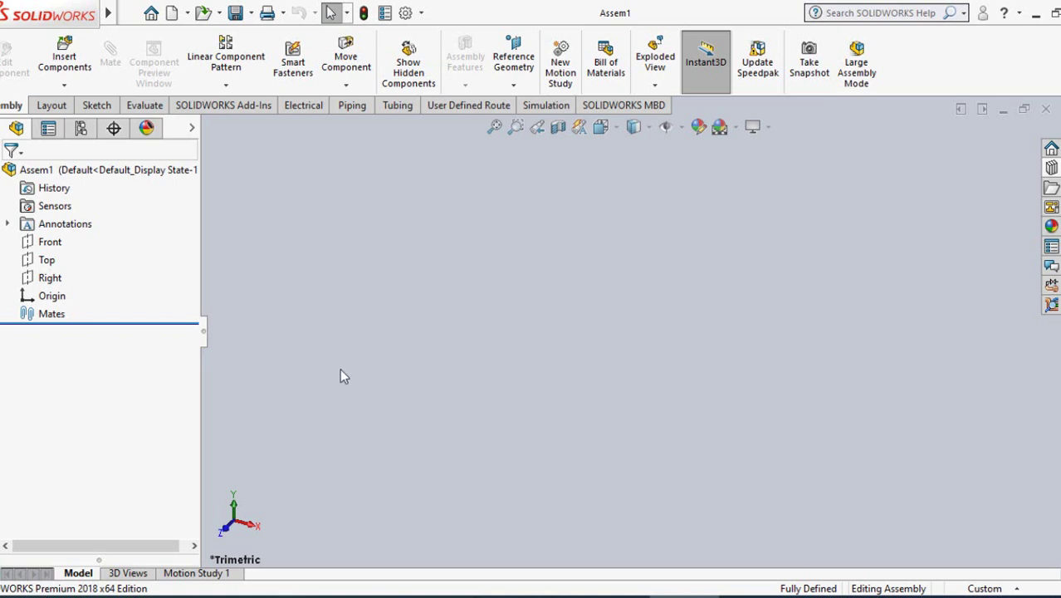
# Orient the view normal to the Front plane and start a sketch on that plane.
pyautogui.click(46, 243)
pyautogui.rightClick(45, 243)
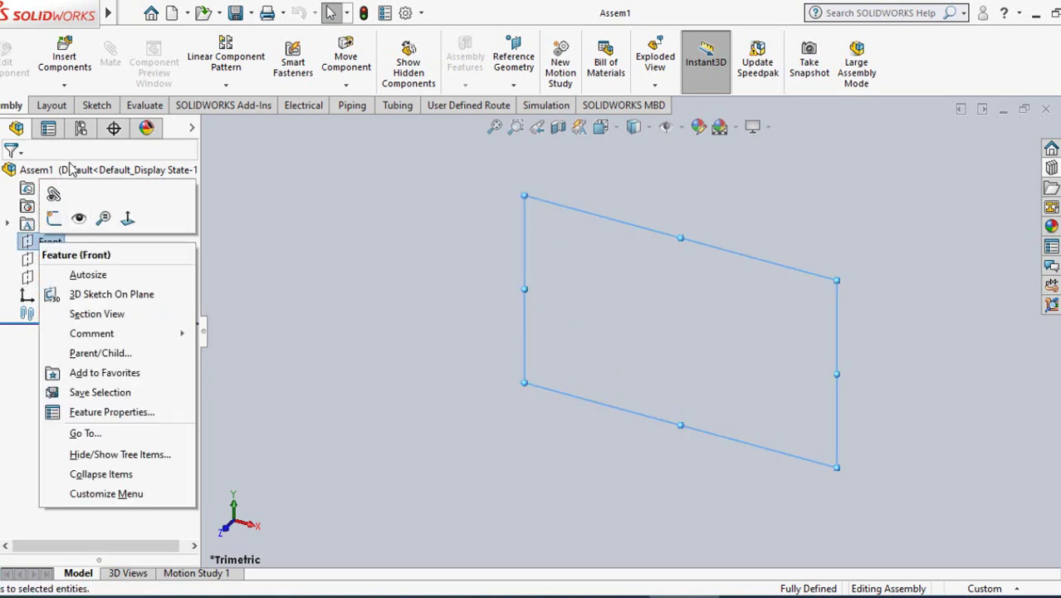
pyautogui.click(127, 217)
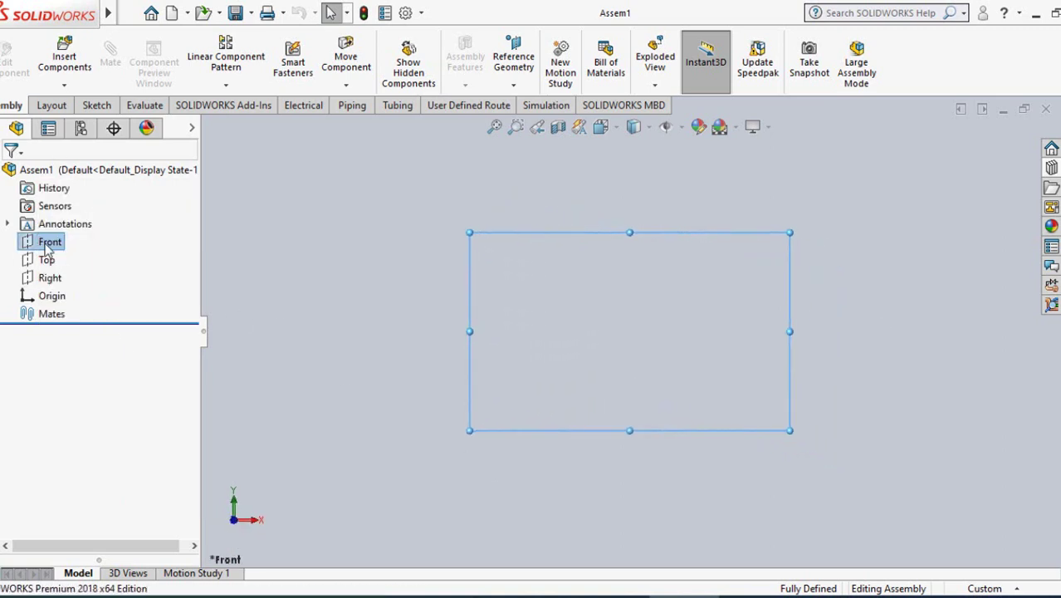
pyautogui.rightClick(45, 245)
pyautogui.click(70, 230)
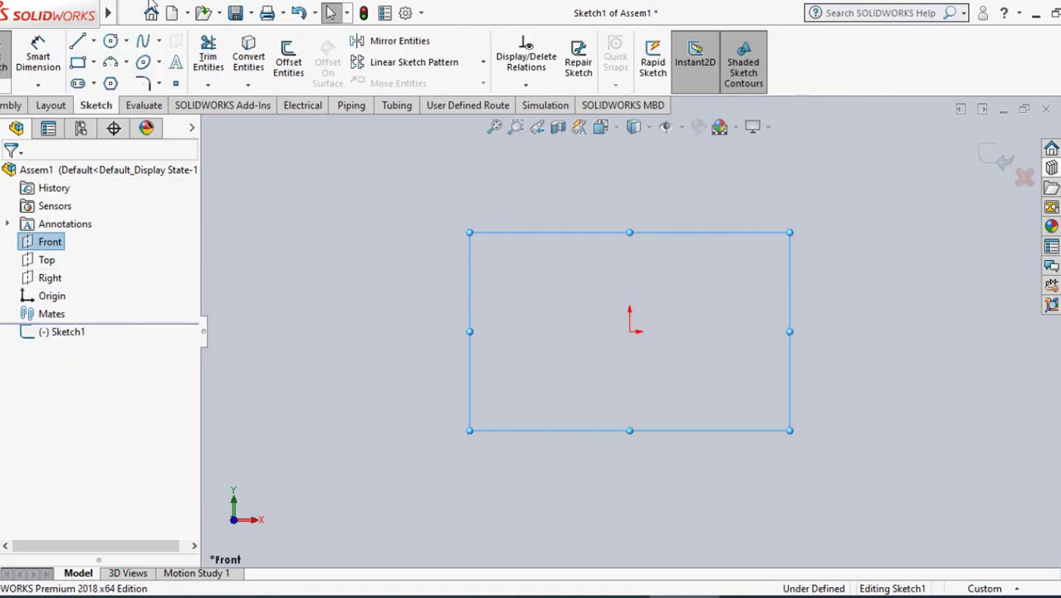
# Sketch a circle about 105 mm in diameter left of the origin and a separate smaller circle right of it, both centres level with the origin.
pyautogui.click(131, 12)
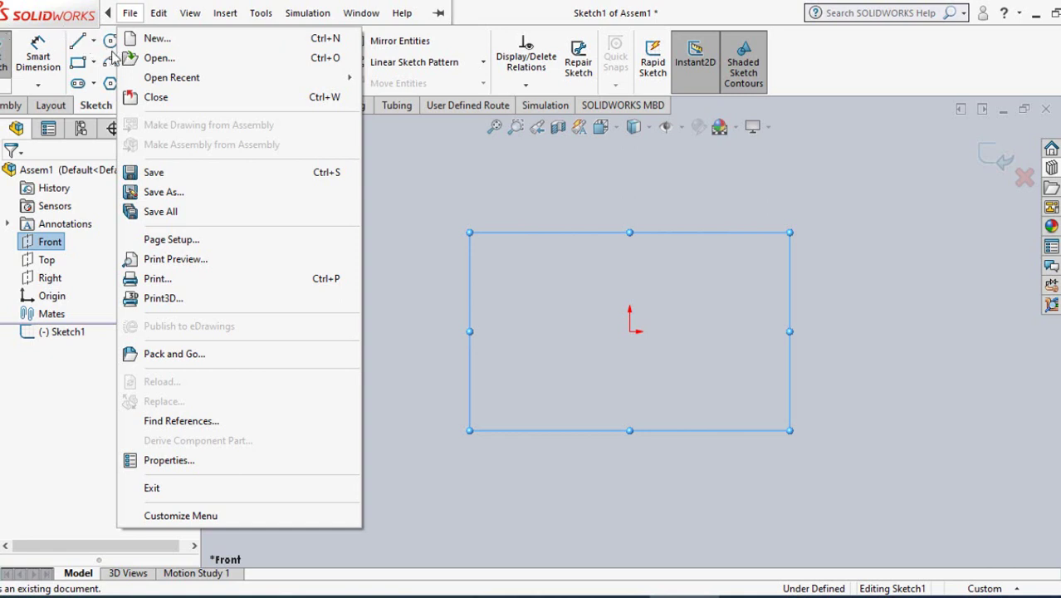
pyautogui.click(113, 56)
pyautogui.click(110, 42)
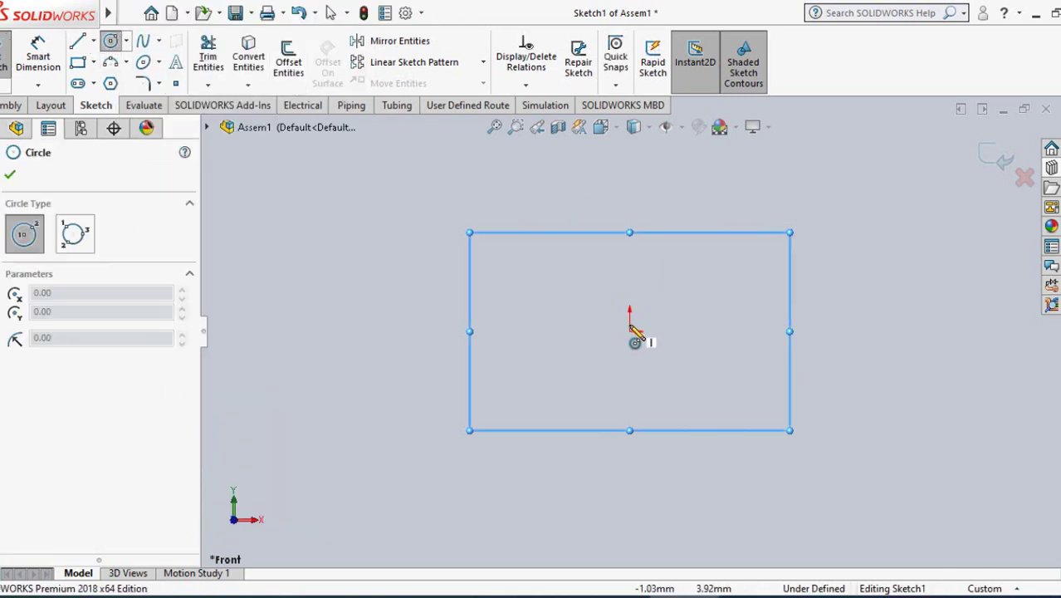
pyautogui.click(544, 331)
pyautogui.click(454, 283)
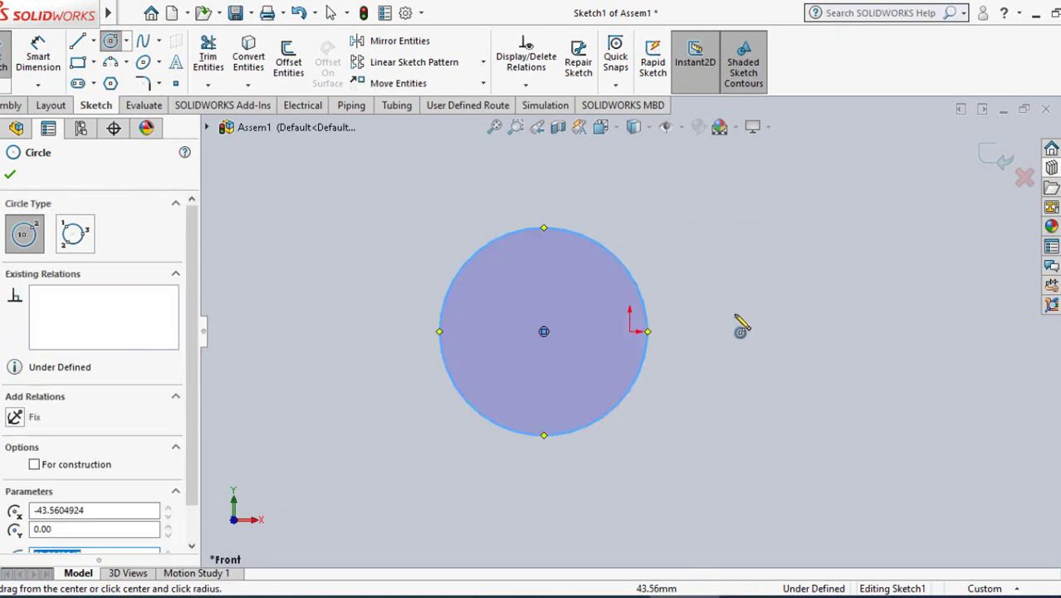
pyautogui.click(806, 332)
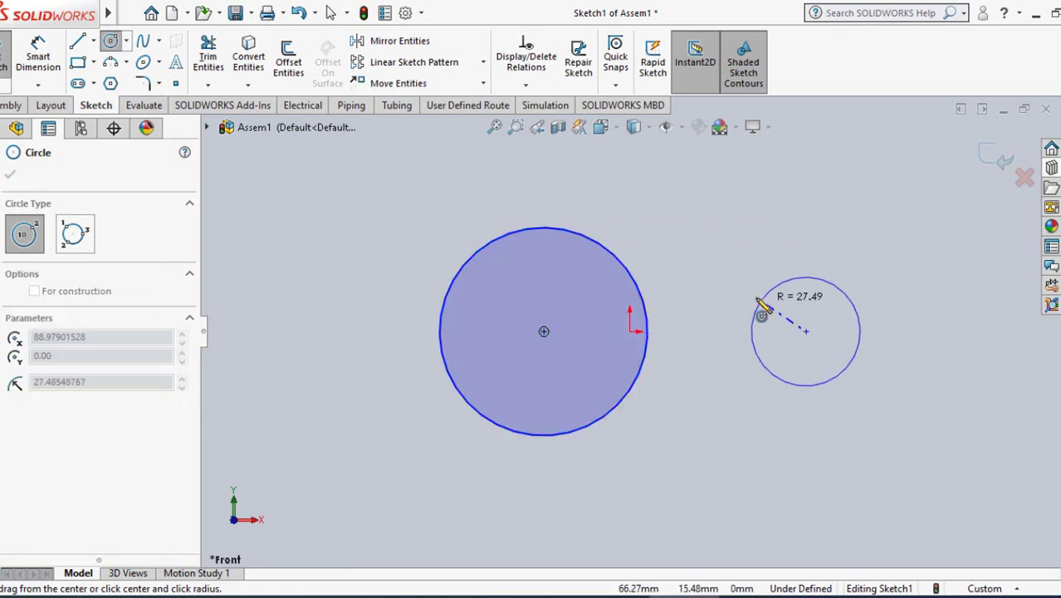
pyautogui.click(743, 291)
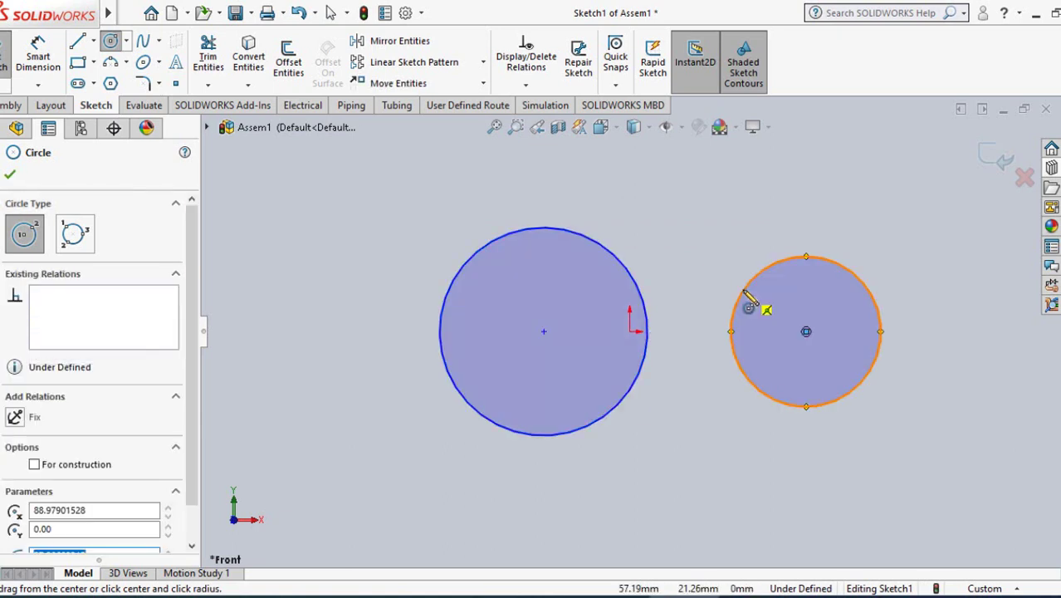
pyautogui.click(9, 176)
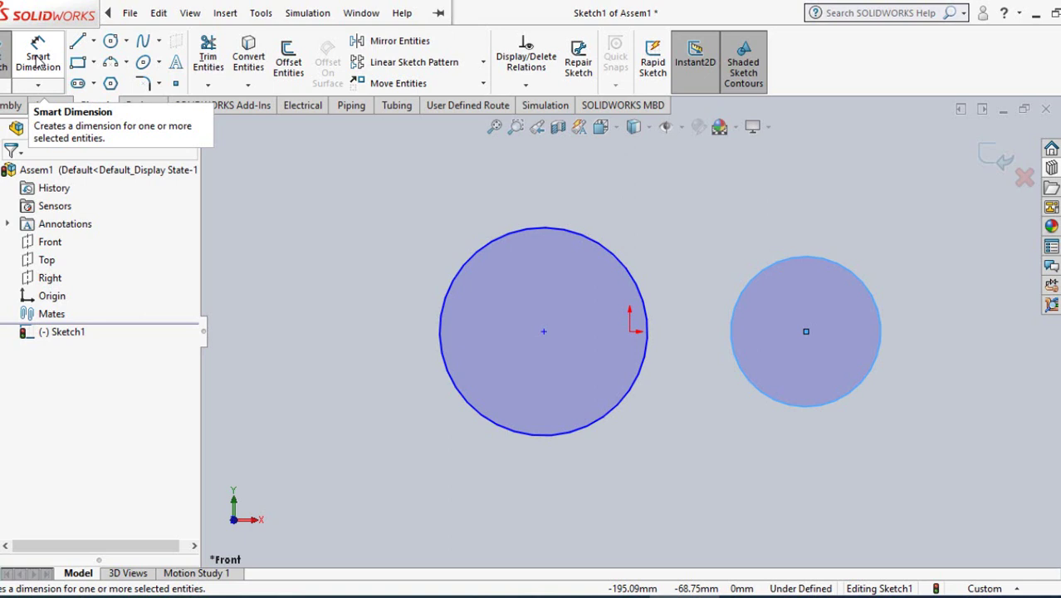
# Dimension the larger circle's diameter and set it to 100 mm.
pyautogui.click(37, 63)
pyautogui.click(599, 244)
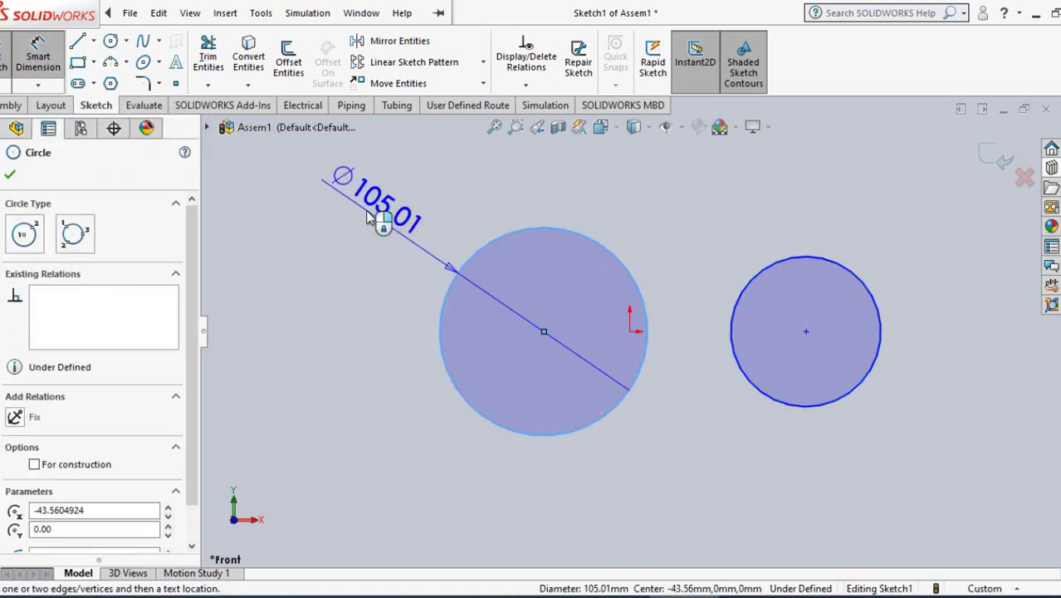
pyautogui.click(369, 217)
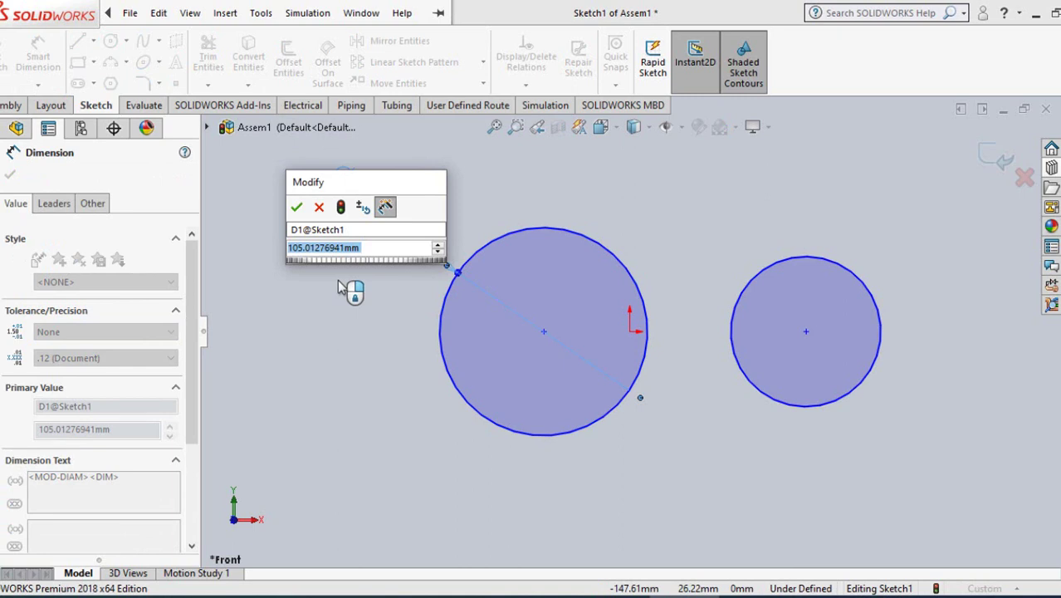
pyautogui.write('100')
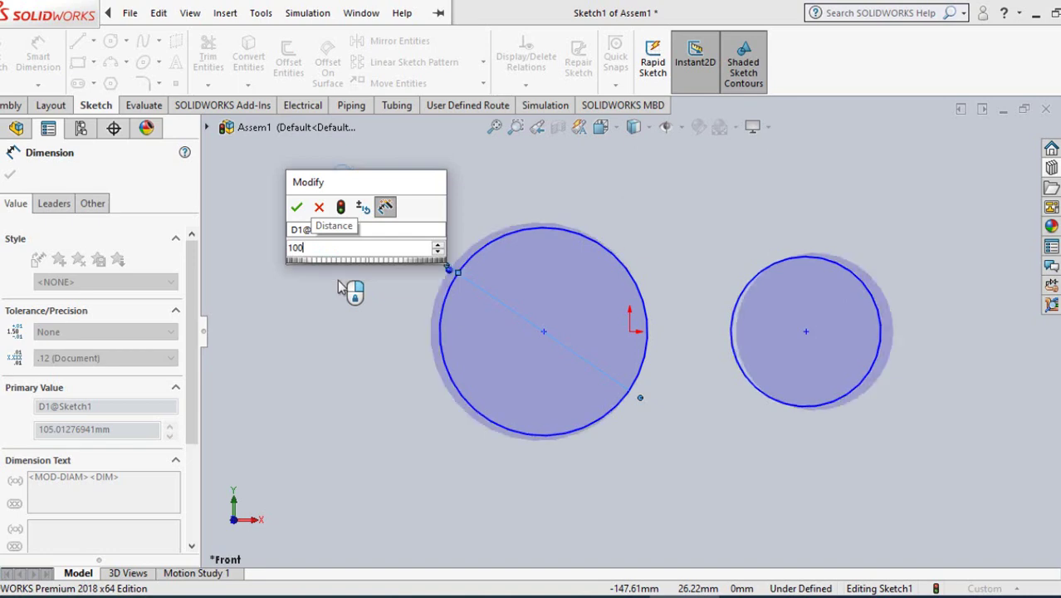
pyautogui.press('Return')
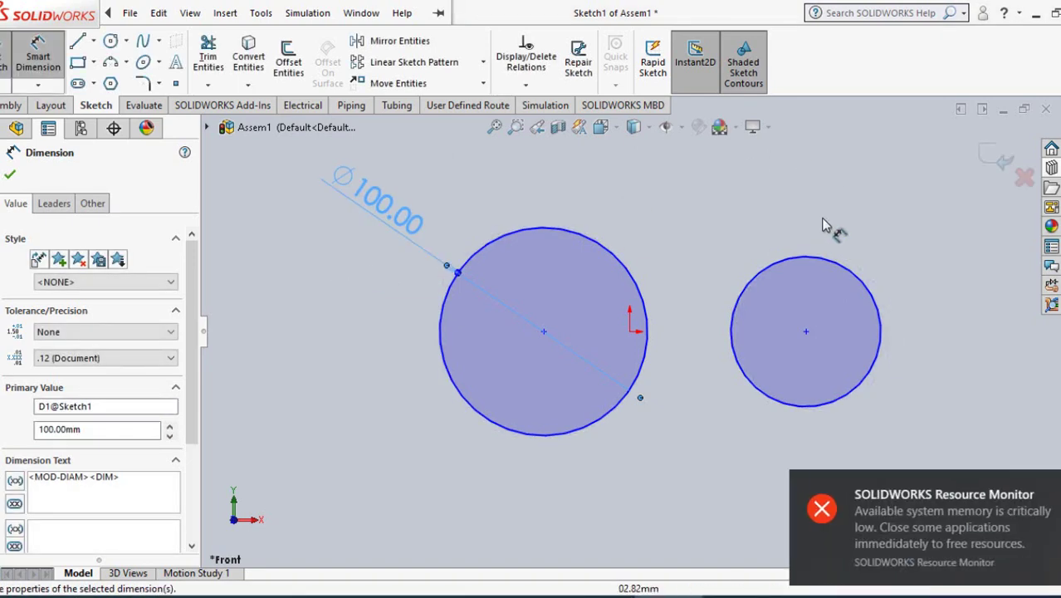
# Dimension the smaller circle's diameter and set it to 50 mm.
pyautogui.click(859, 284)
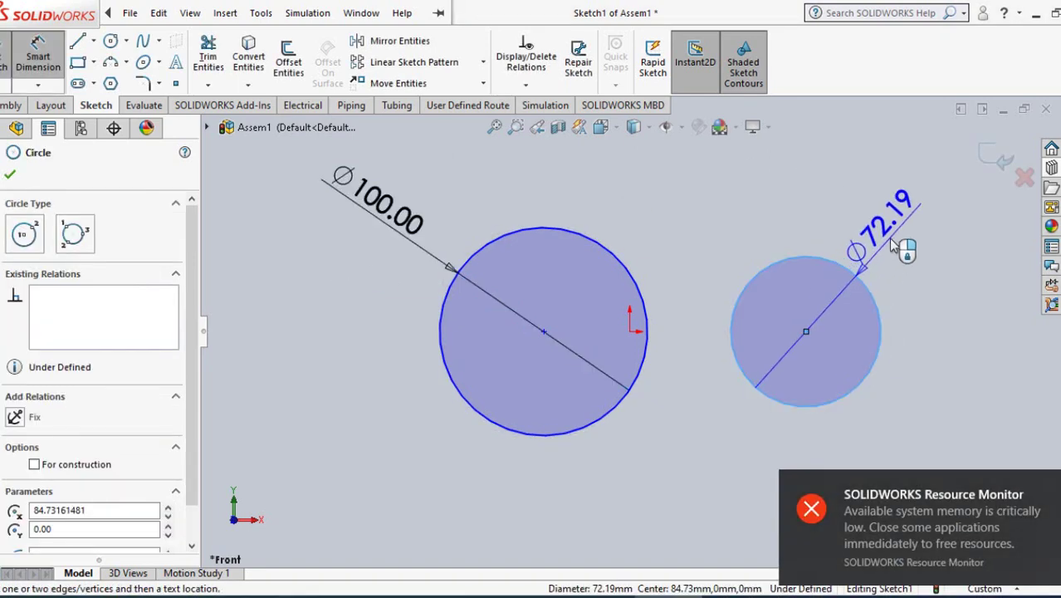
pyautogui.click(888, 238)
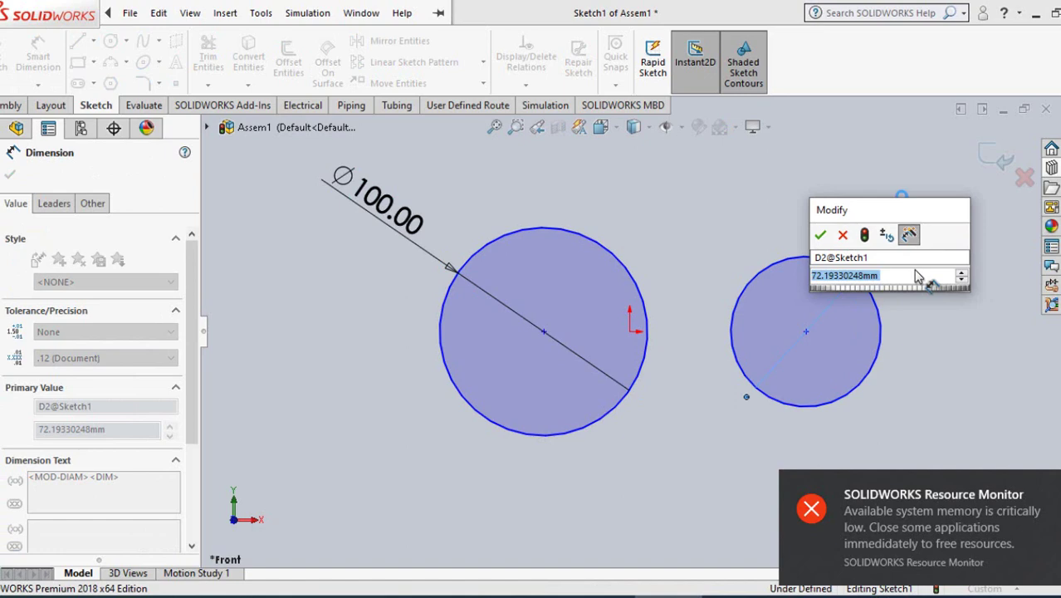
pyautogui.write('50')
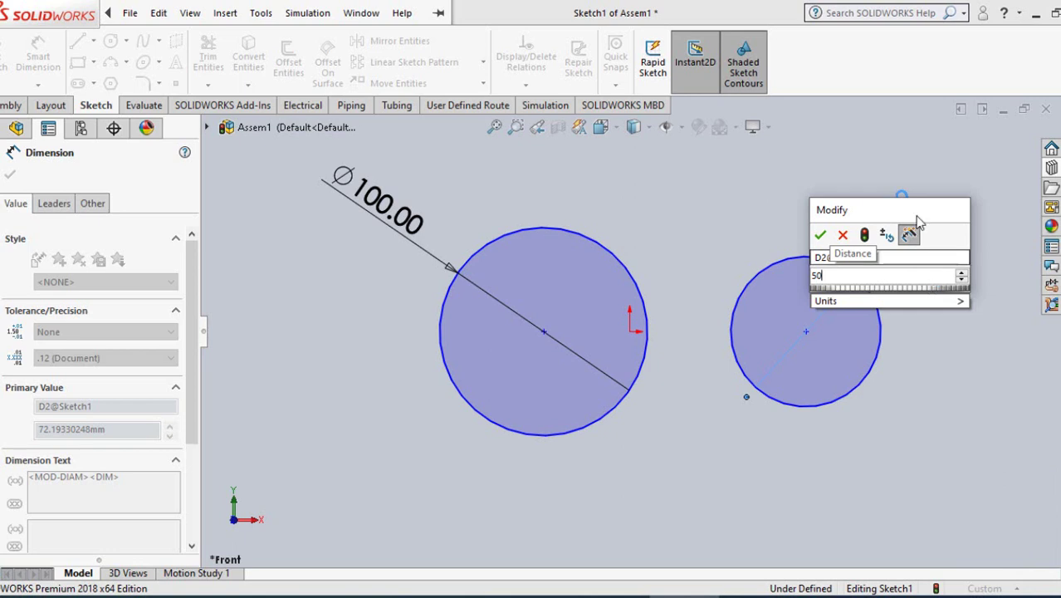
pyautogui.click(820, 236)
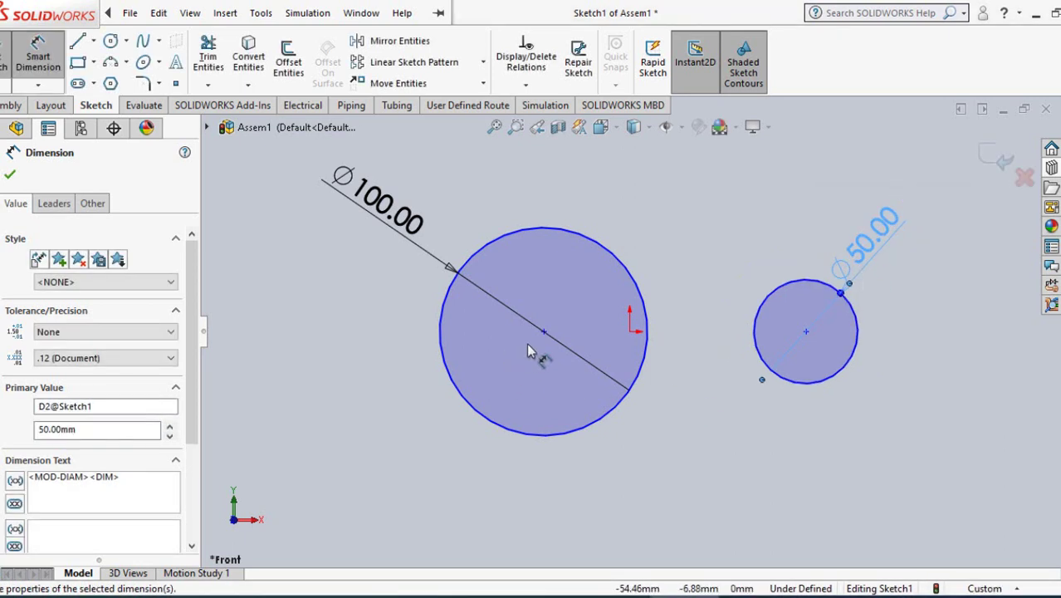
# Finish dimensioning and add a Tangent relation between the 100 mm circle and the 50 mm circle.
pyautogui.click(635, 286)
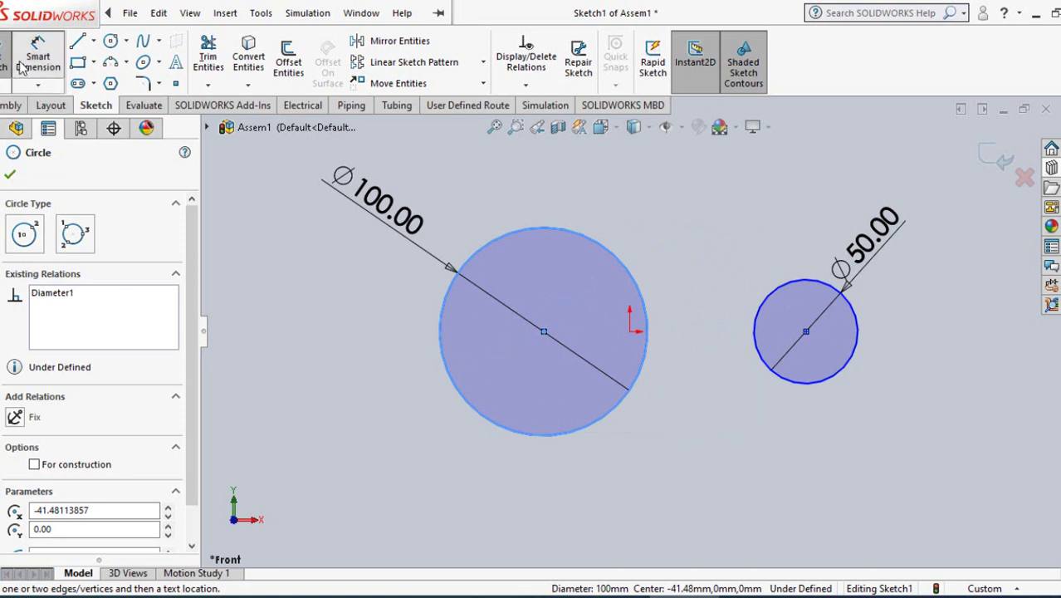
pyautogui.click(10, 176)
pyautogui.click(641, 294)
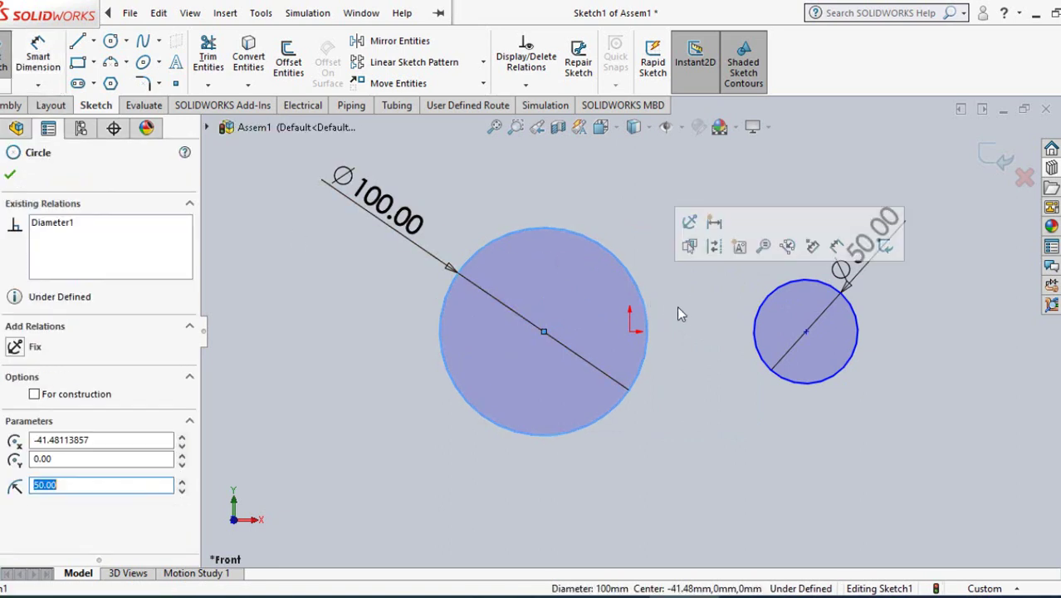
pyautogui.keyDown('ctrl'); pyautogui.click(762, 304); pyautogui.keyUp('ctrl')
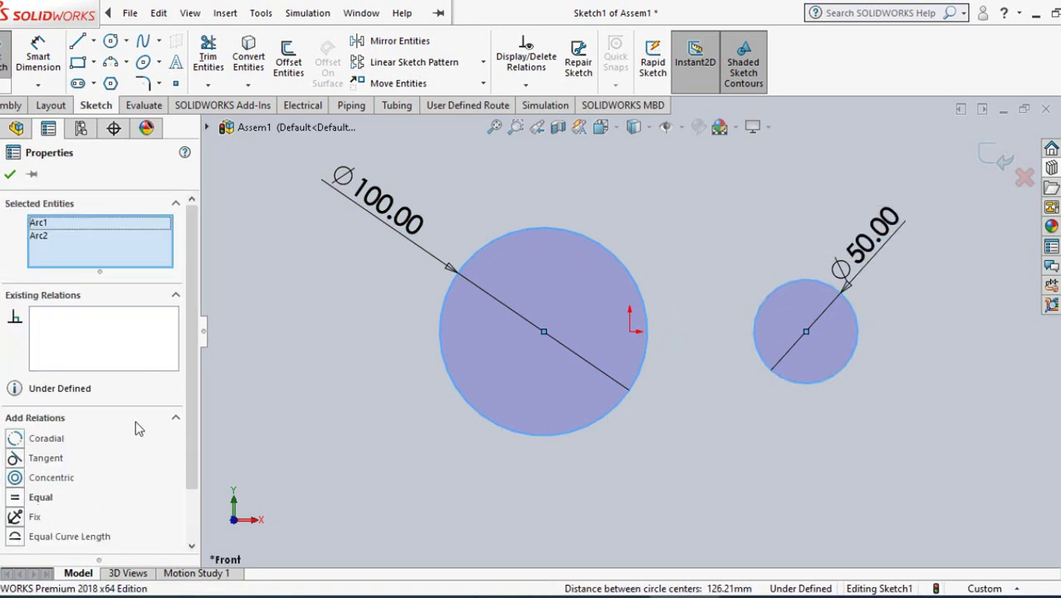
pyautogui.click(17, 458)
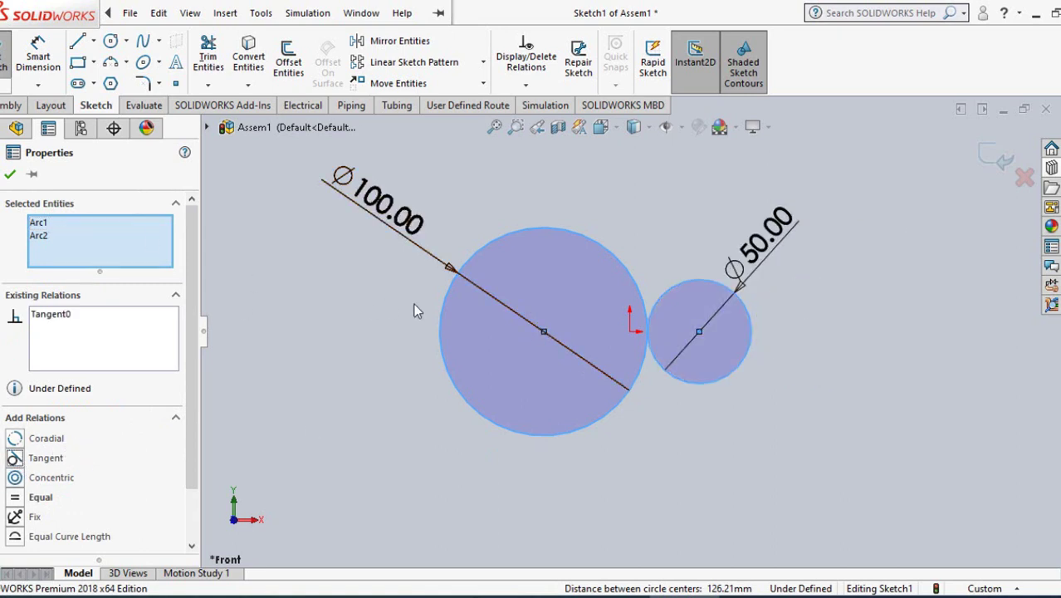
# Add a Horizontal relation between the centre points of the two circles.
pyautogui.click(546, 333)
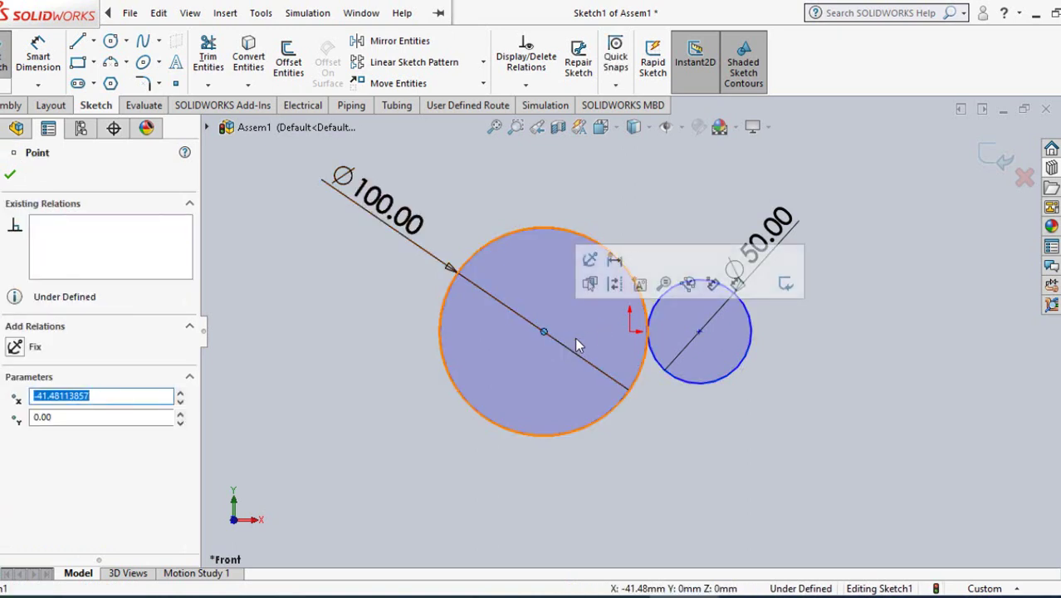
pyautogui.keyDown('ctrl'); pyautogui.click(699, 332); pyautogui.keyUp('ctrl')
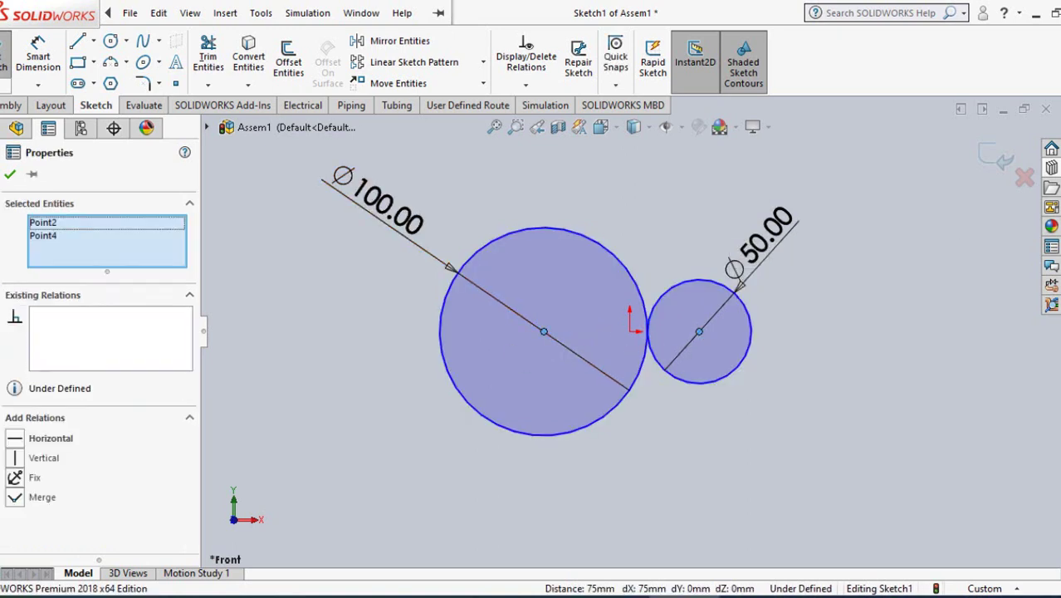
pyautogui.click(50, 439)
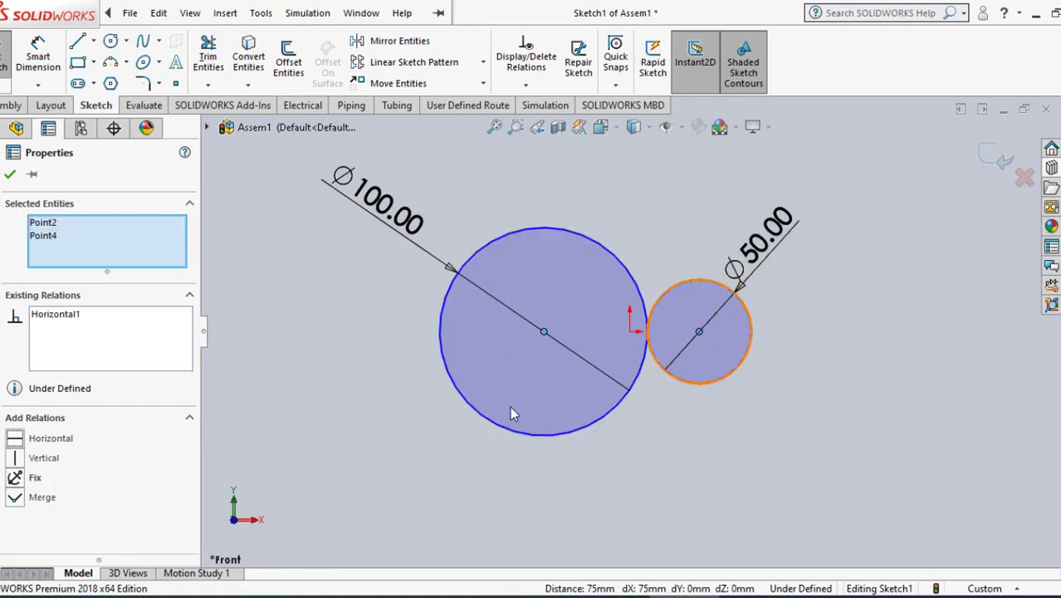
pyautogui.click(10, 174)
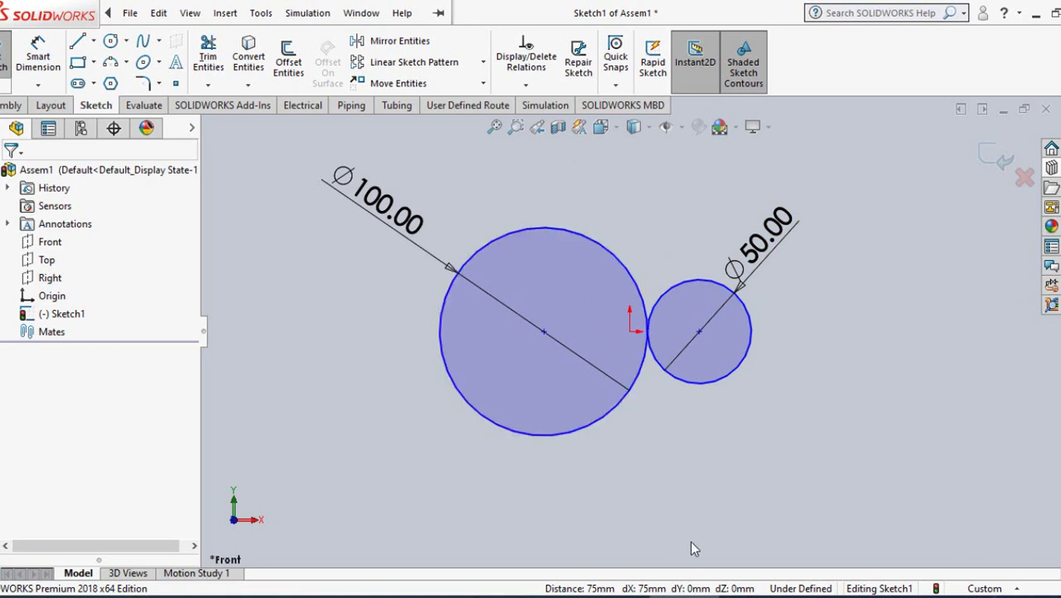
# Browse the Toolbox library to the ANSI Metric Power Transmission gears.
pyautogui.click(1051, 168)
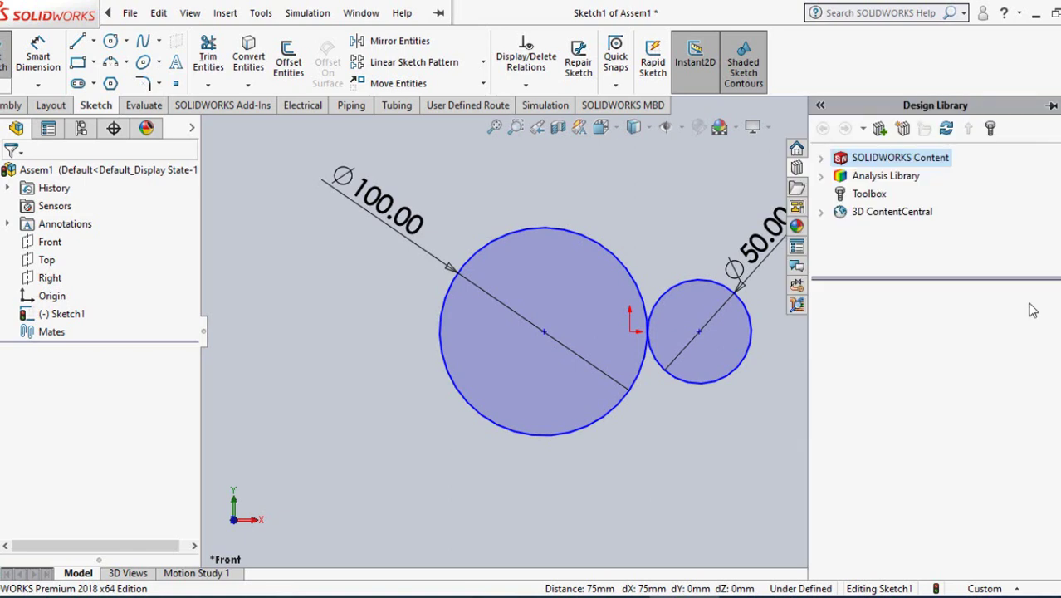
pyautogui.click(870, 196)
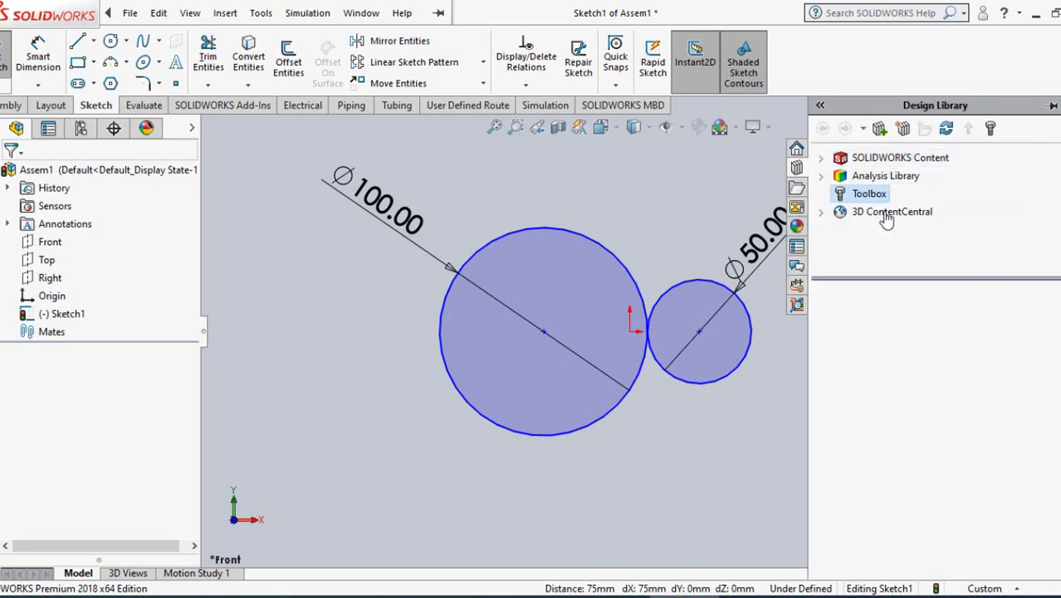
pyautogui.click(945, 479)
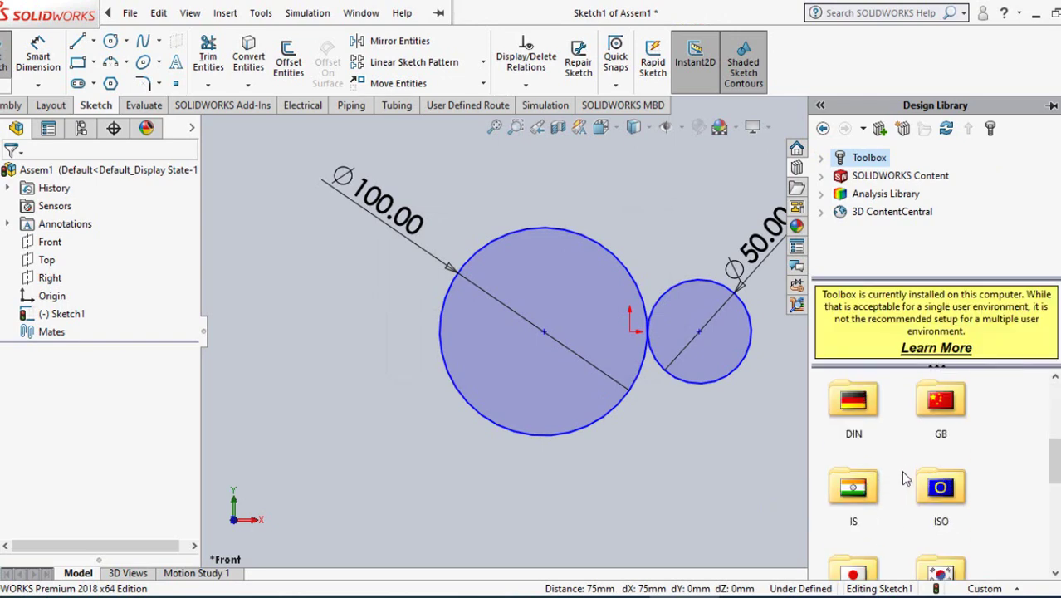
pyautogui.click(850, 496)
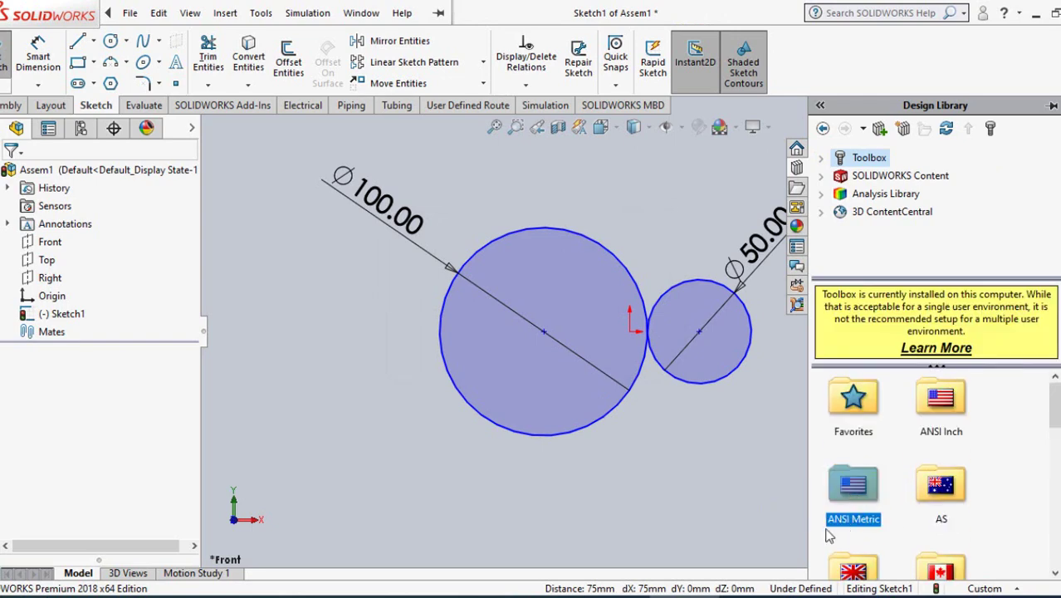
pyautogui.doubleClick(850, 488)
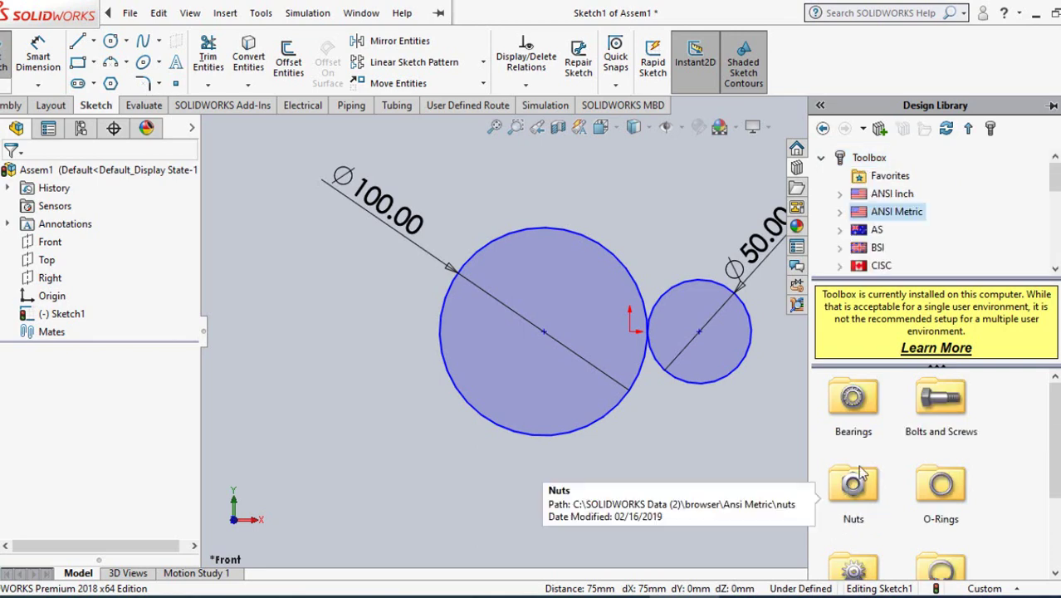
pyautogui.scroll(-3, 855, 482)
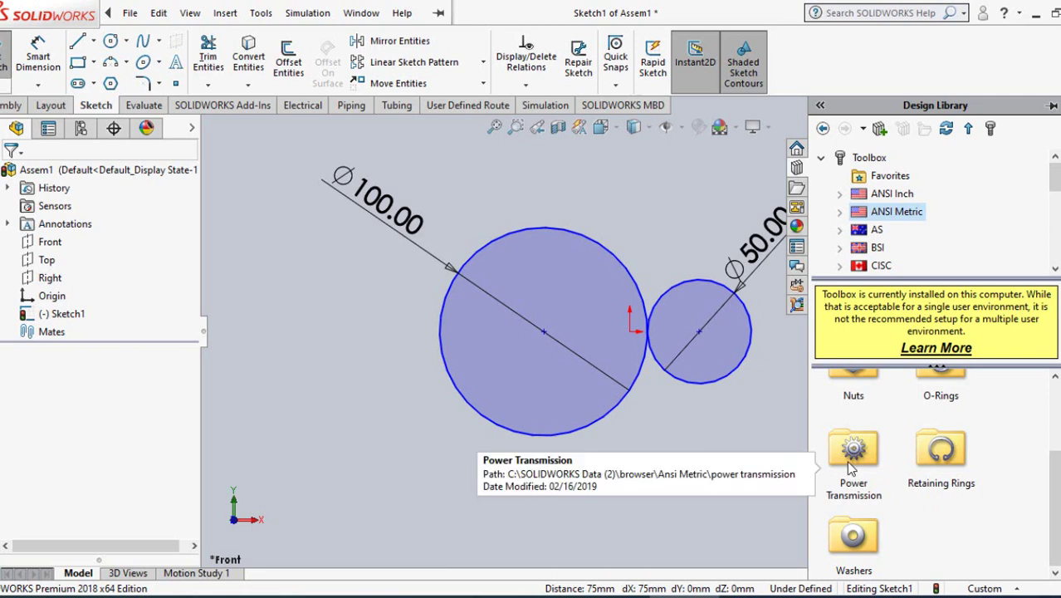
pyautogui.doubleClick(852, 467)
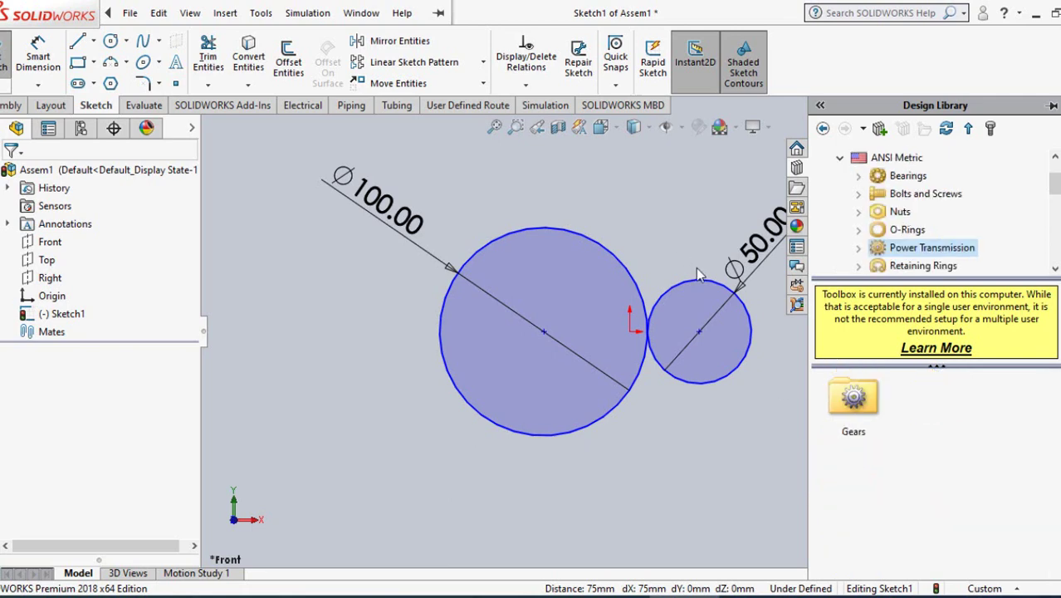
pyautogui.doubleClick(855, 399)
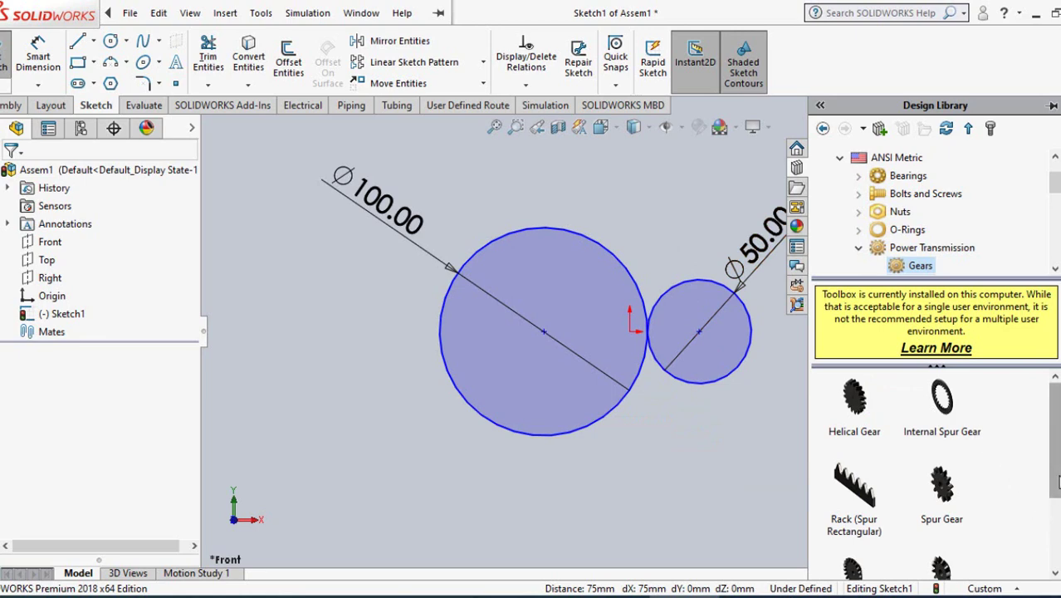
pyautogui.scroll(-1, 1053, 465)
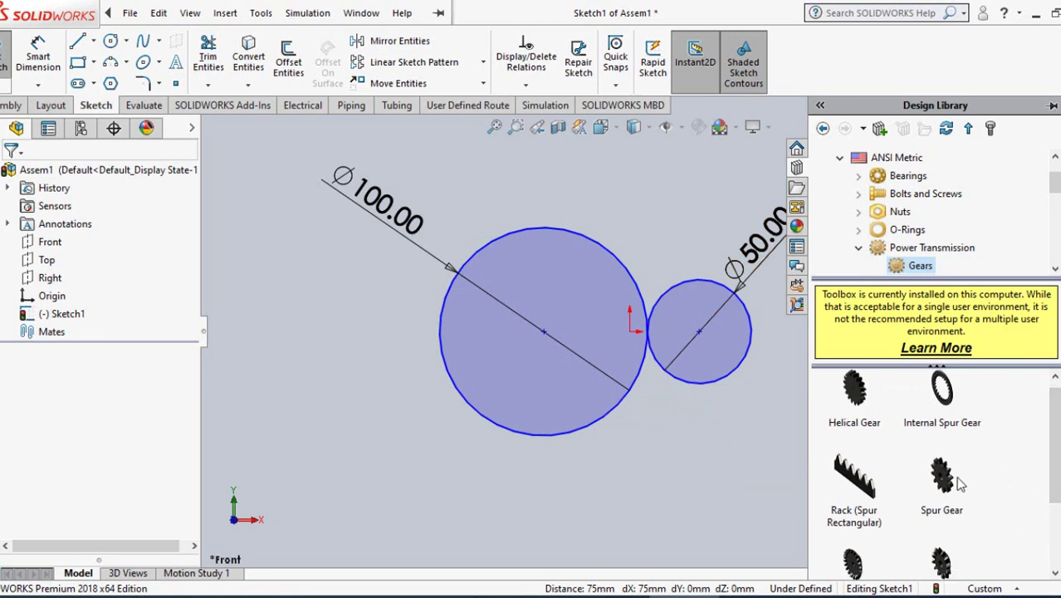
# Insert a Toolbox Spur Gear into the assembly within the 100 mm circle, continuing despite the low-memory warning.
pyautogui.moveTo(960, 484)
pyautogui.moveTo(958, 431)
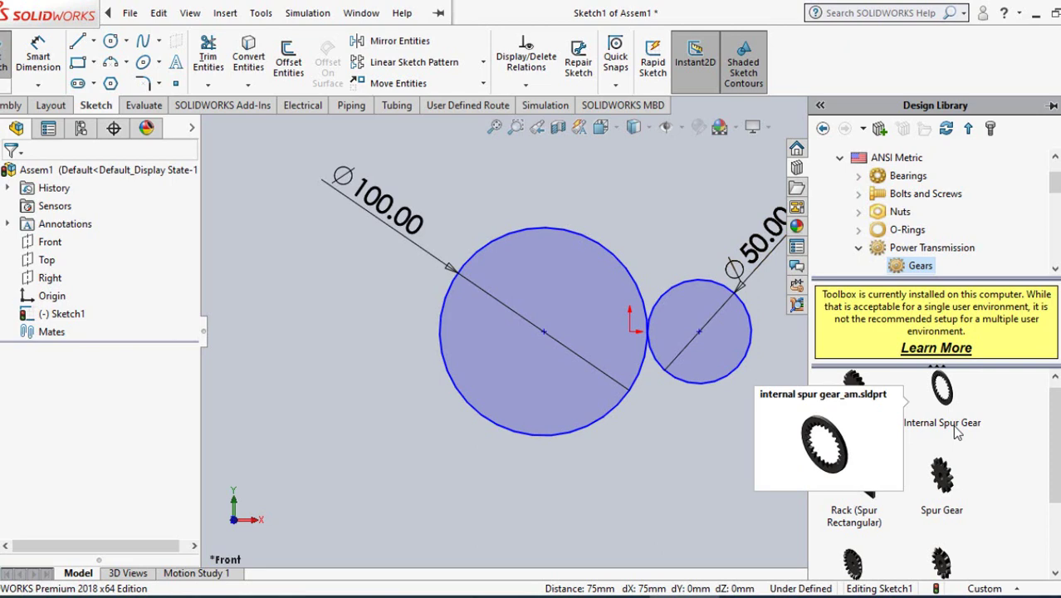
pyautogui.click(941, 485)
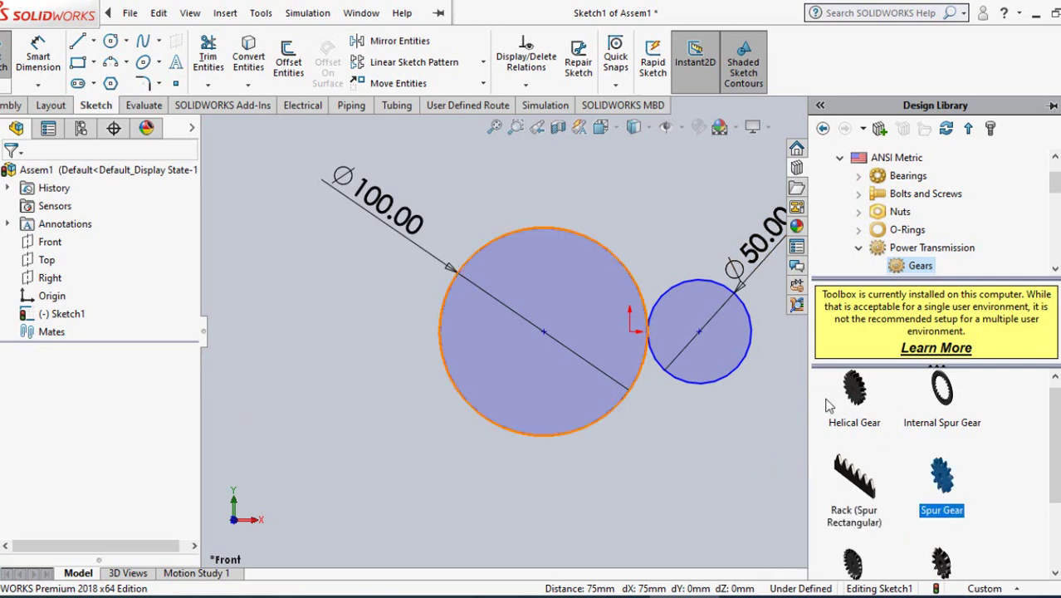
pyautogui.moveTo(943, 480); pyautogui.dragTo(540, 342)
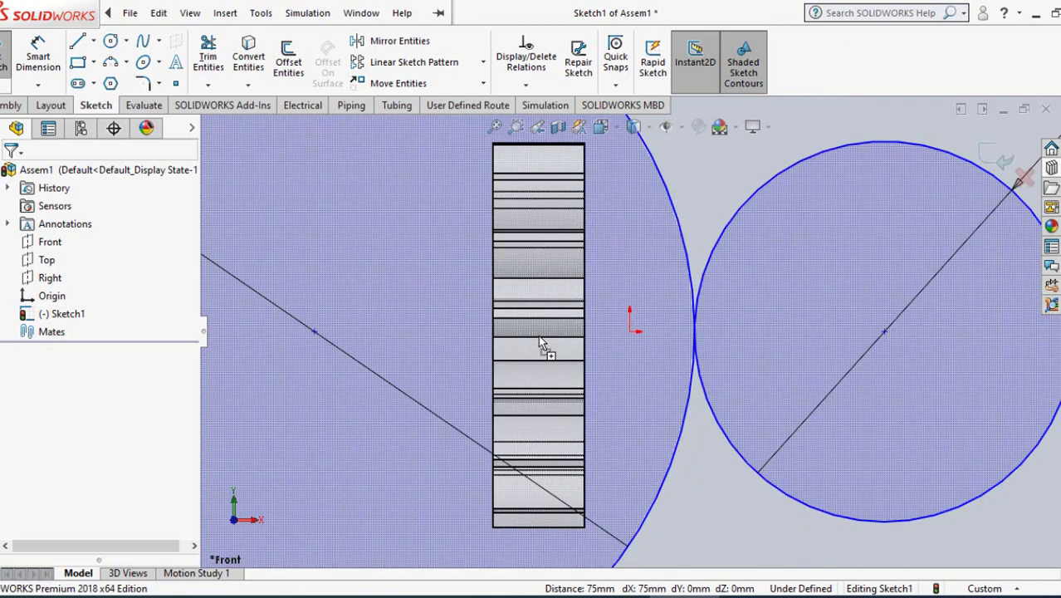
pyautogui.moveTo(539, 337); pyautogui.dragTo(539, 337)
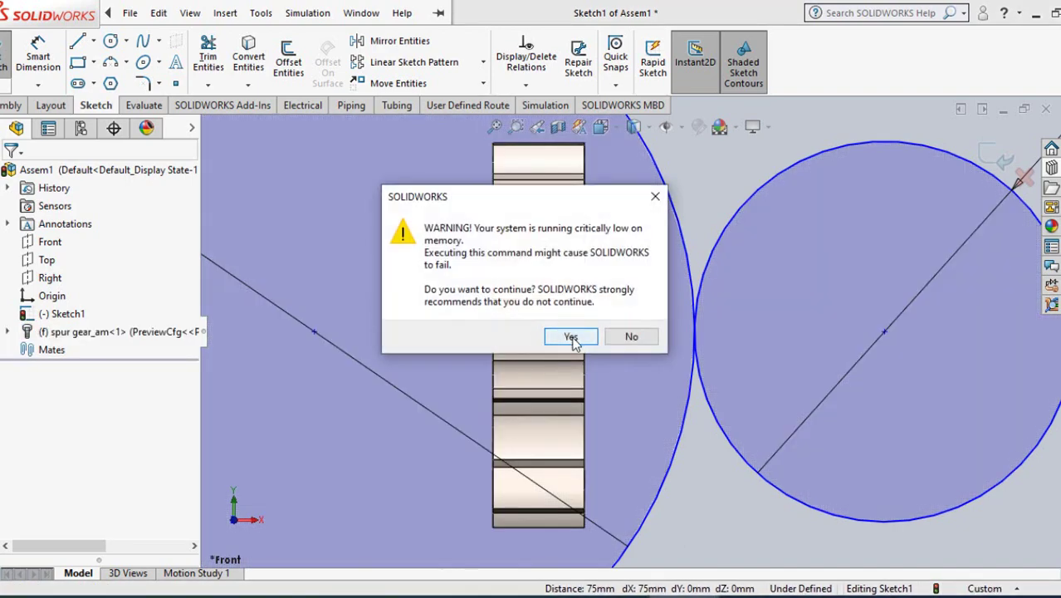
pyautogui.click(571, 338)
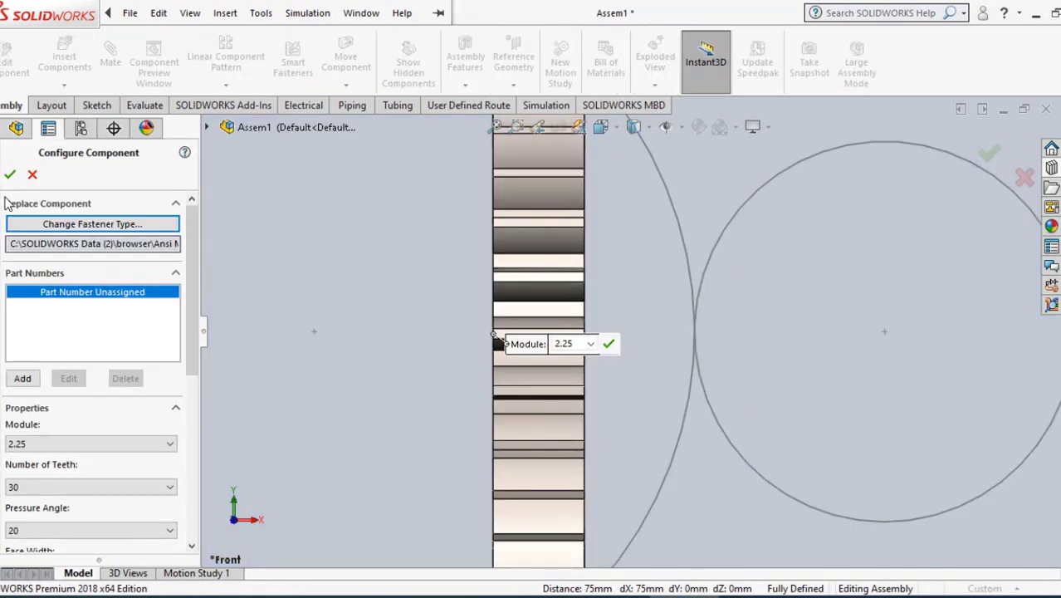
# Set the inserted spur gear's module to 4 and its number of teeth to 25.
pyautogui.moveTo(193, 234); pyautogui.dragTo(210, 284)
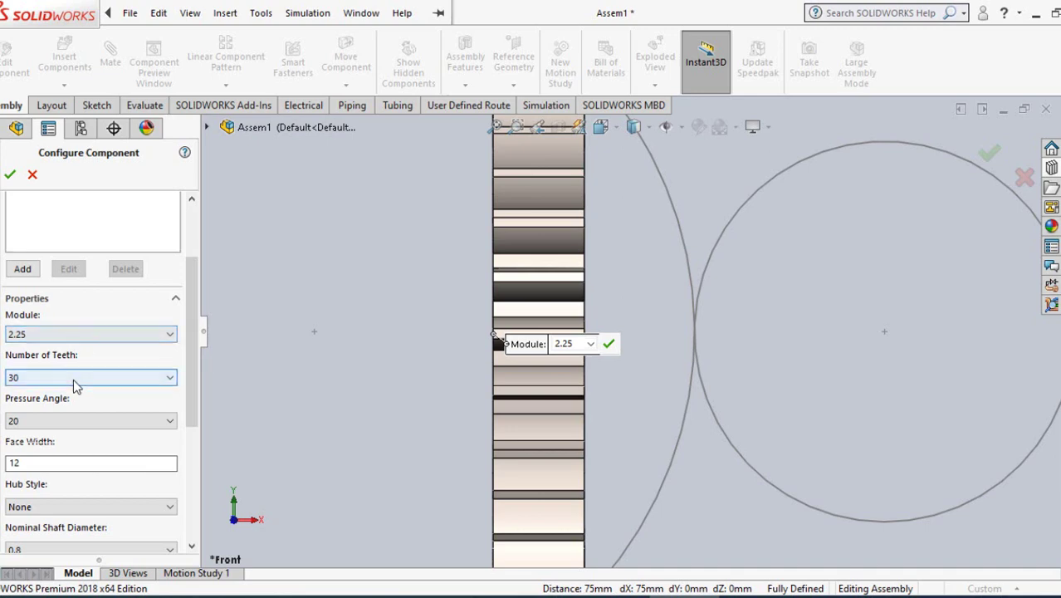
pyautogui.click(29, 384)
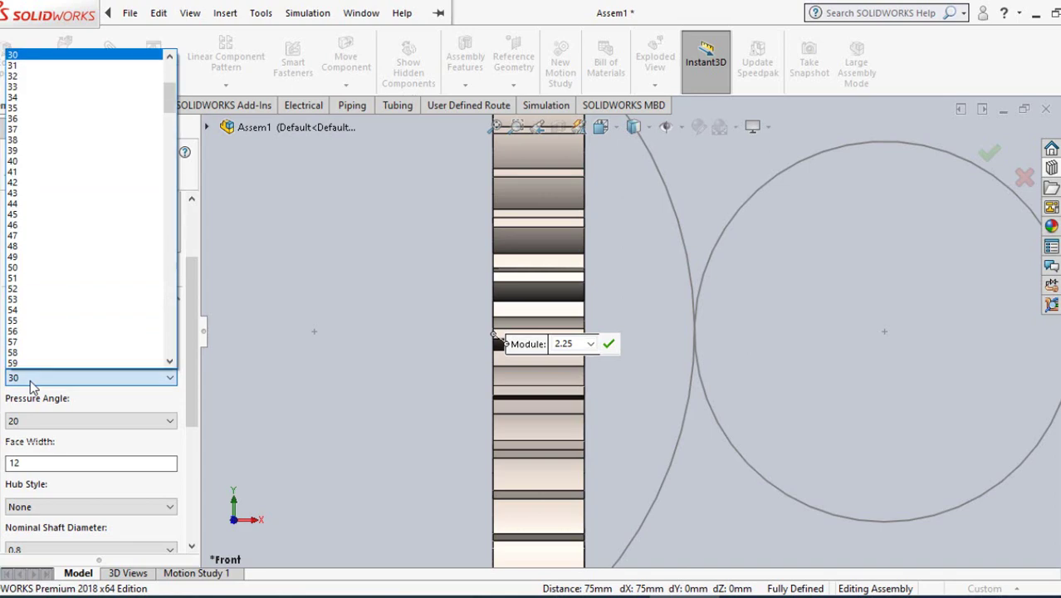
pyautogui.click(30, 384)
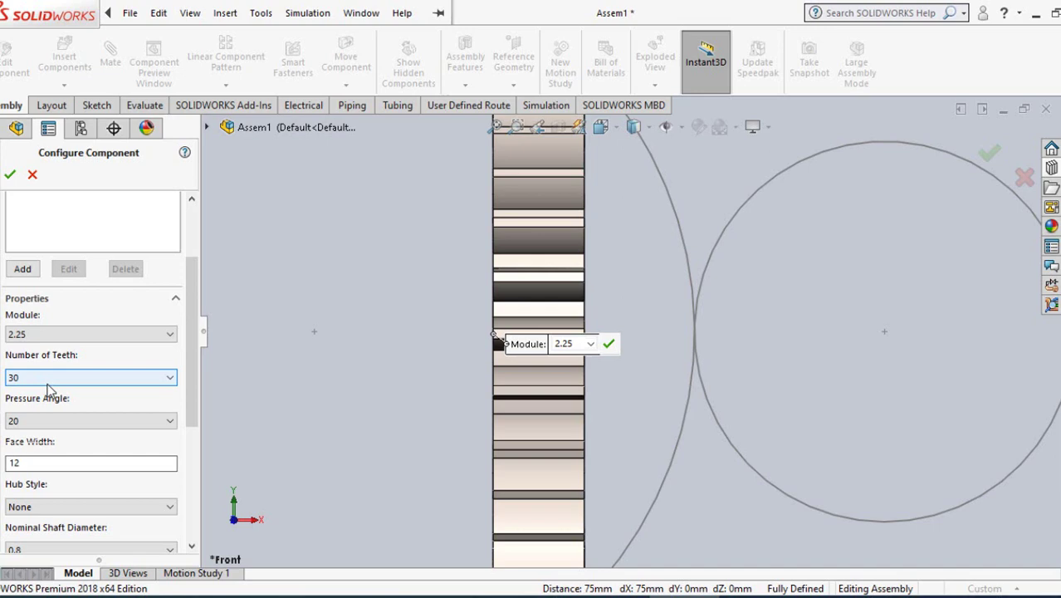
pyautogui.click(65, 336)
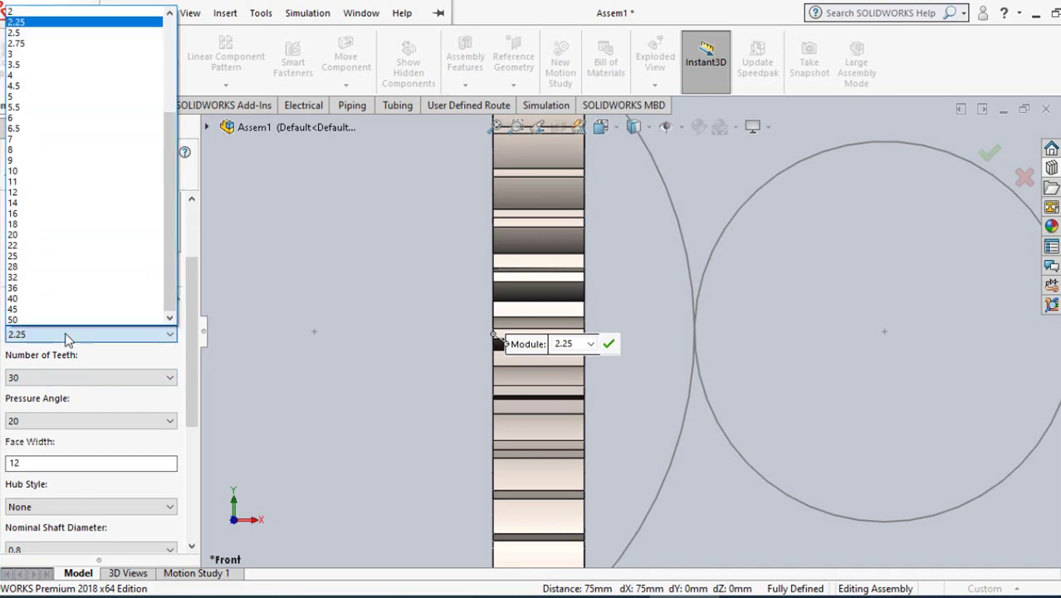
pyautogui.click(14, 78)
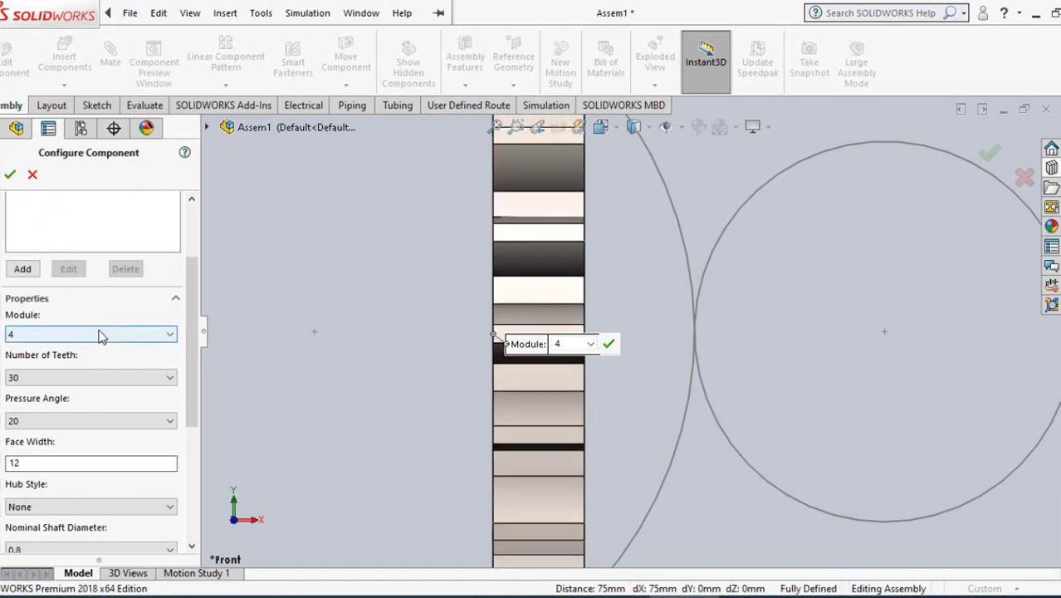
pyautogui.click(73, 377)
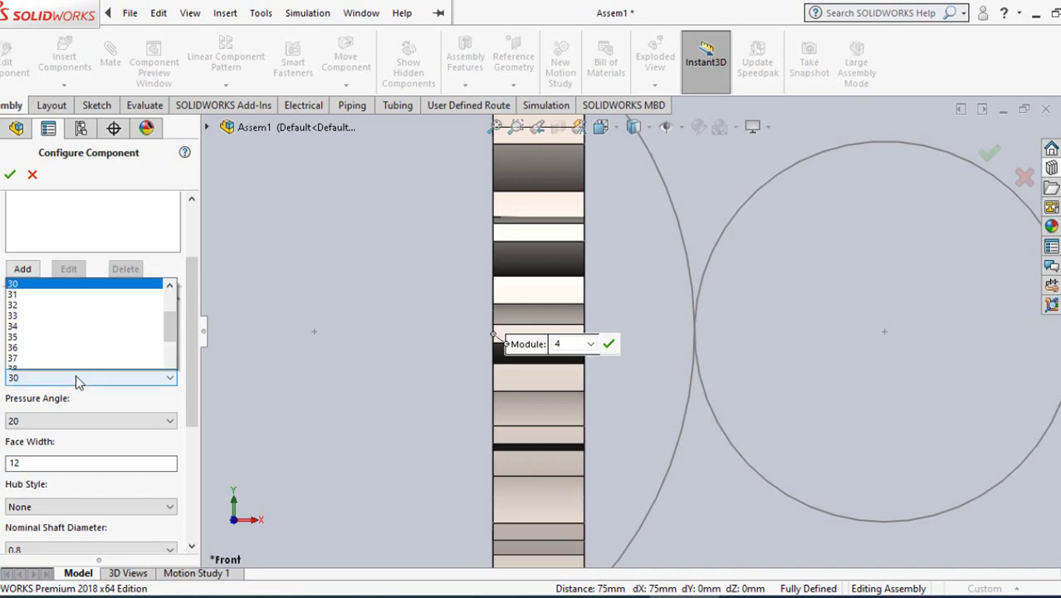
pyautogui.scroll(7, 64, 366)
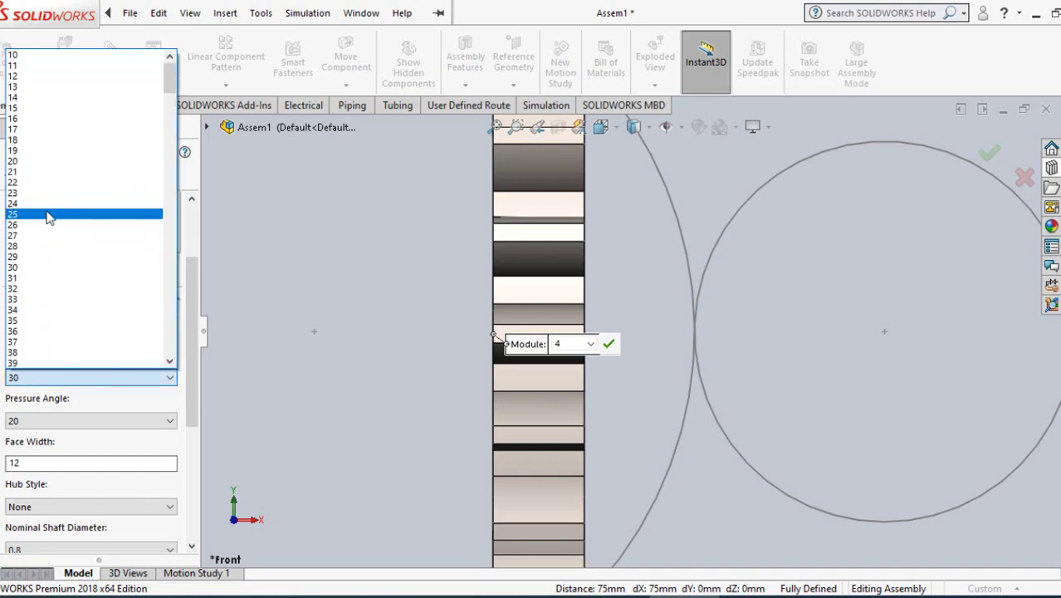
pyautogui.click(34, 214)
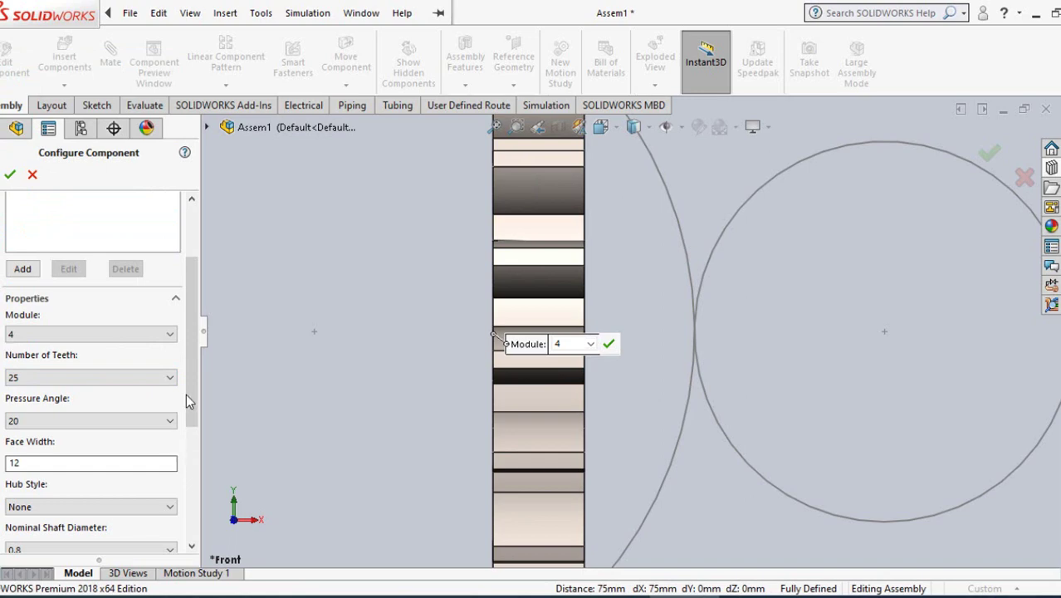
# Set the spur gear's nominal shaft diameter to 20 and accept the component configuration.
pyautogui.moveTo(192, 341); pyautogui.dragTo(185, 414)
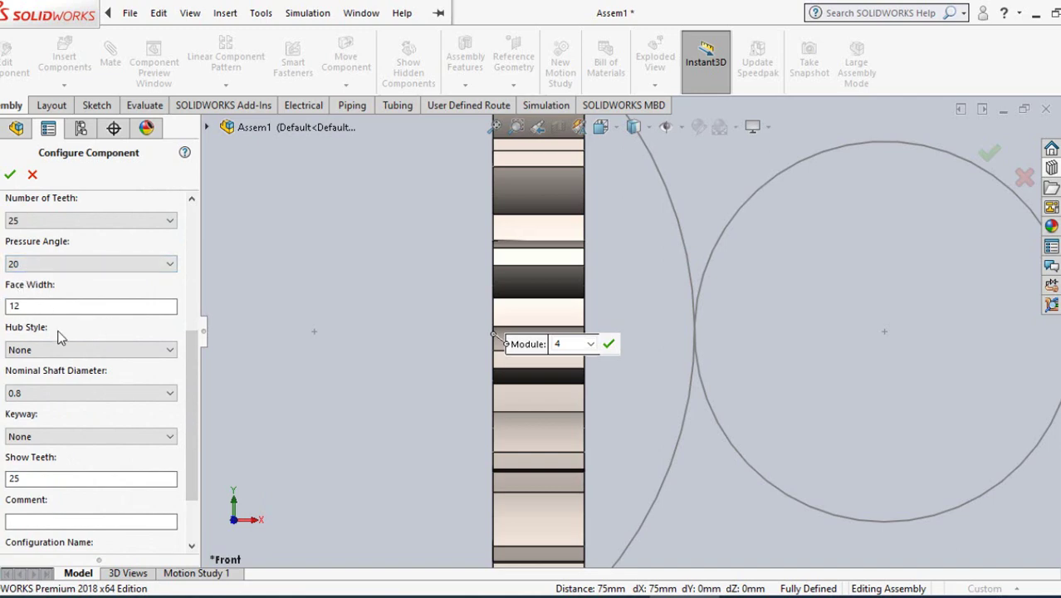
pyautogui.scroll(-1, 188, 348)
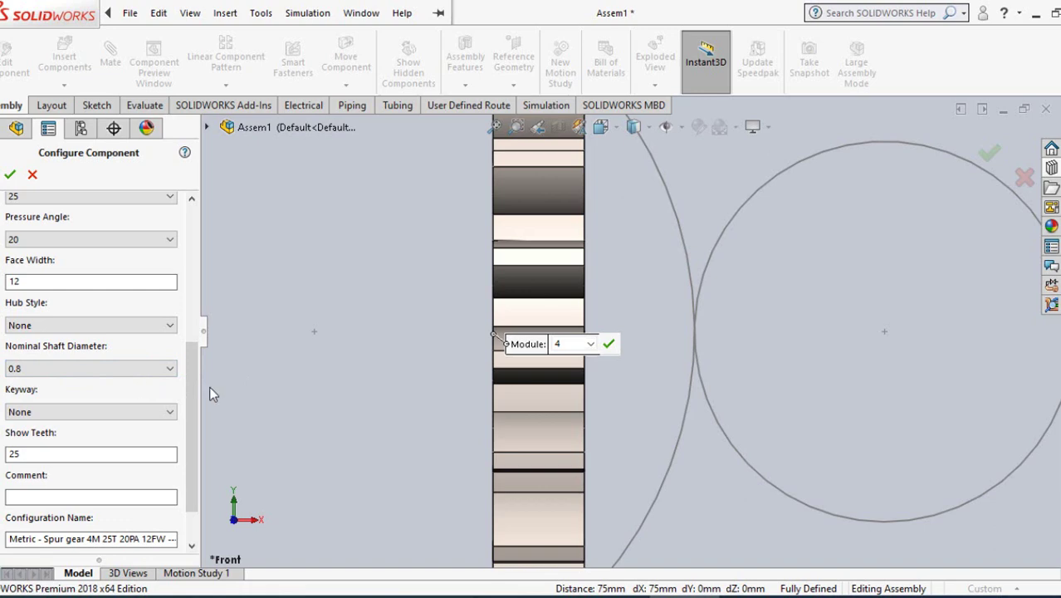
pyautogui.moveTo(193, 385)
pyautogui.mouseDown()
pyautogui.moveTo(181, 257)
pyautogui.moveTo(186, 378)
pyautogui.mouseUp()
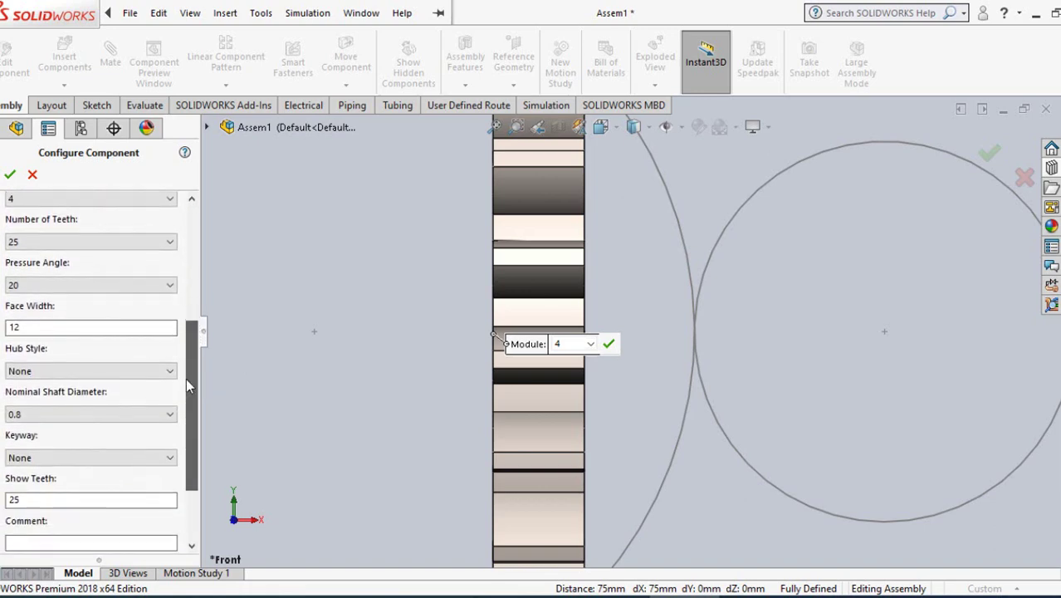
pyautogui.click(127, 420)
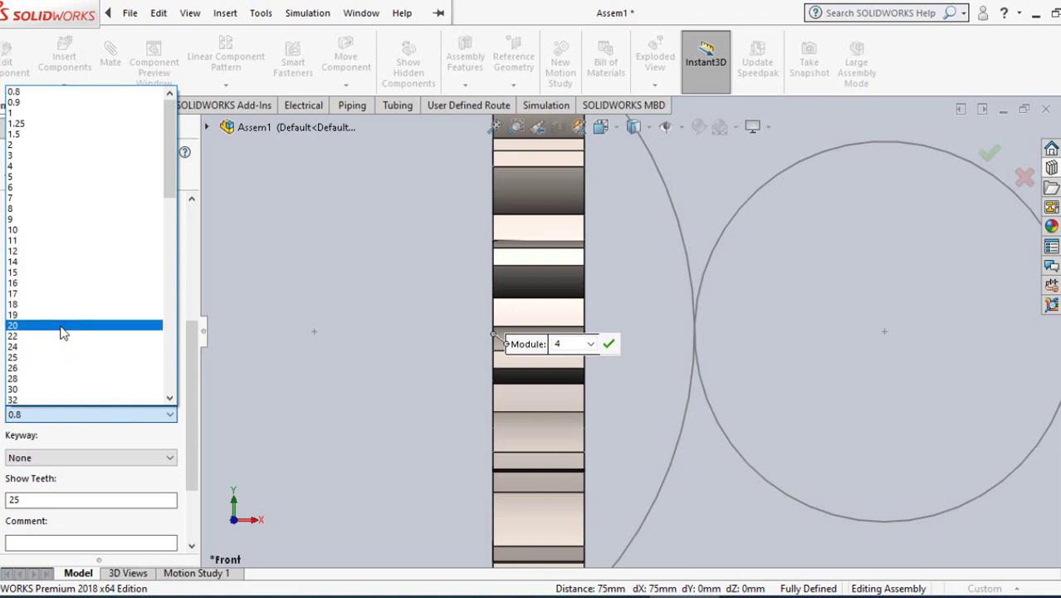
pyautogui.click(63, 332)
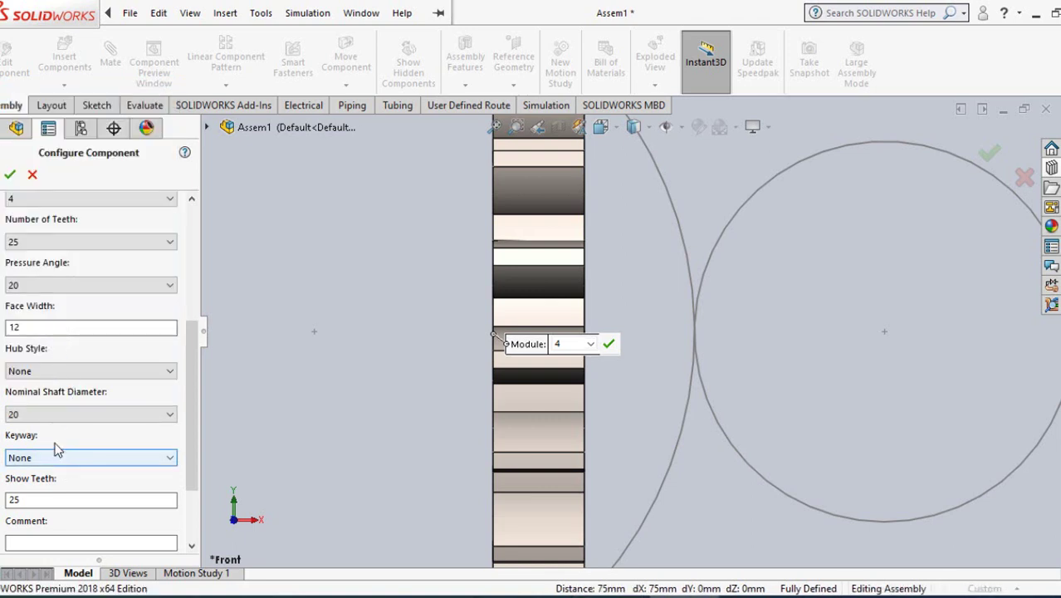
pyautogui.click(9, 174)
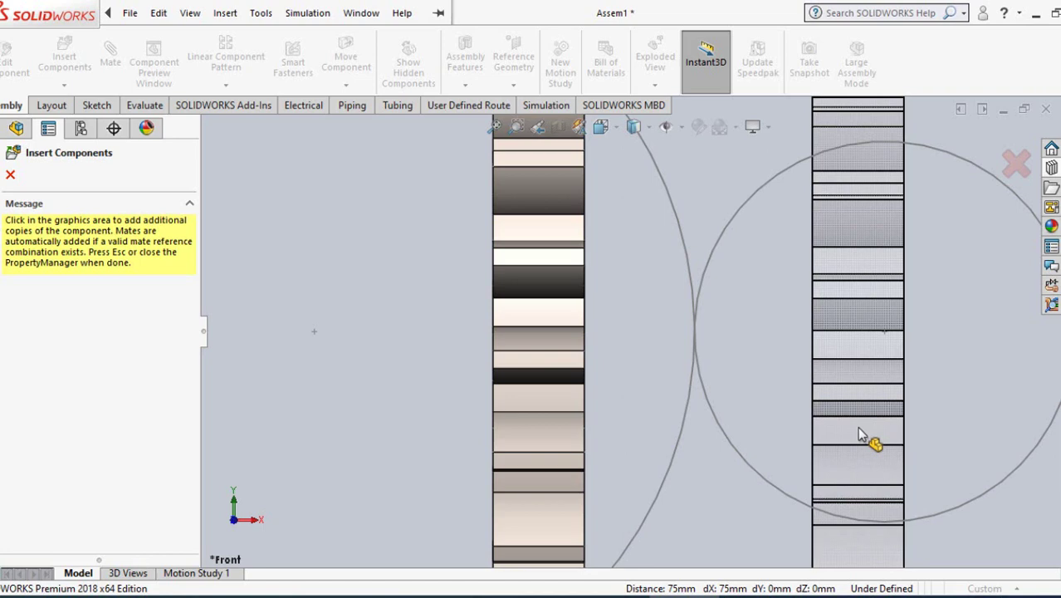
# Place a second copy of the spur gear over the 50 mm circle and finish inserting components.
pyautogui.click(866, 439)
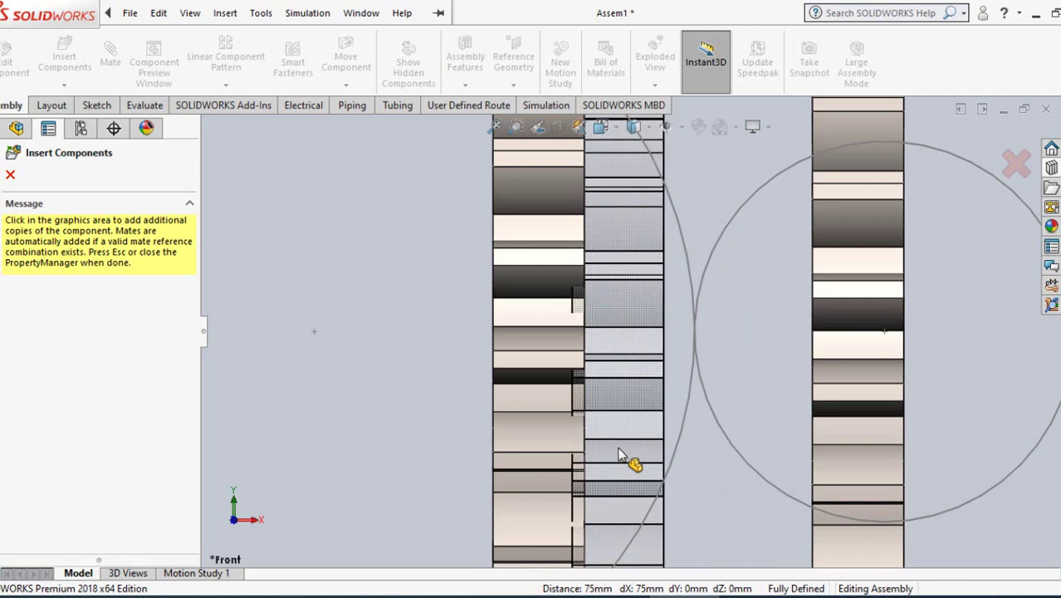
pyautogui.press('Escape')
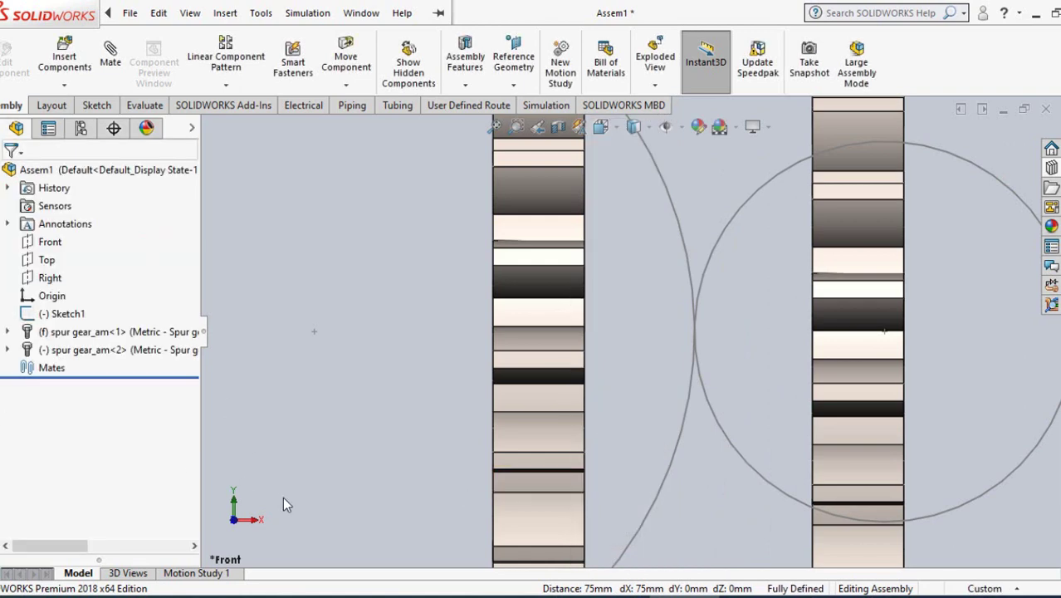
# Edit the Toolbox configuration of the second spur gear and set its number of teeth to 20.
pyautogui.rightClick(135, 349)
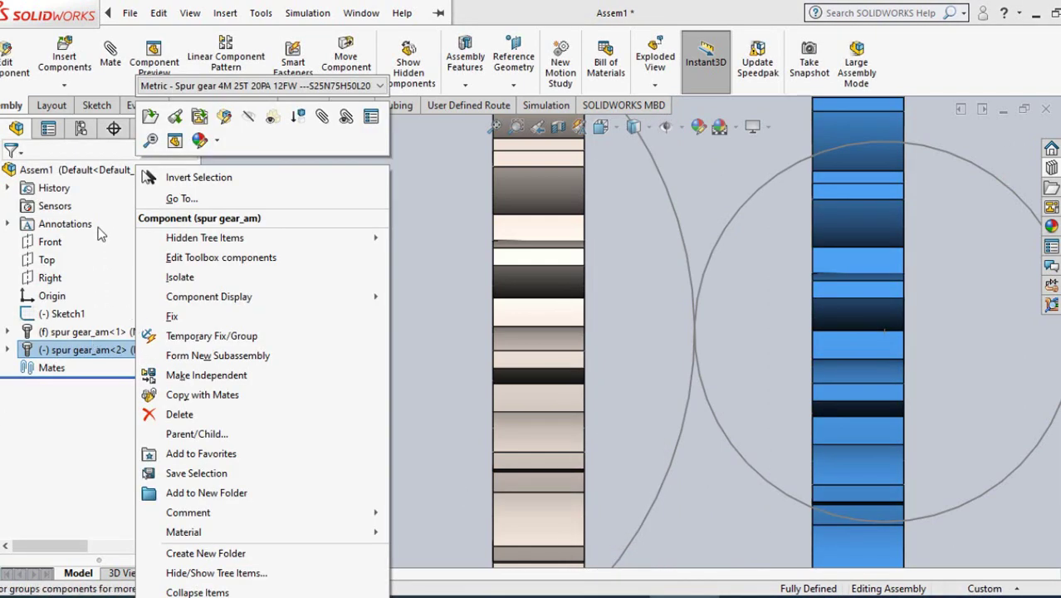
pyautogui.click(197, 264)
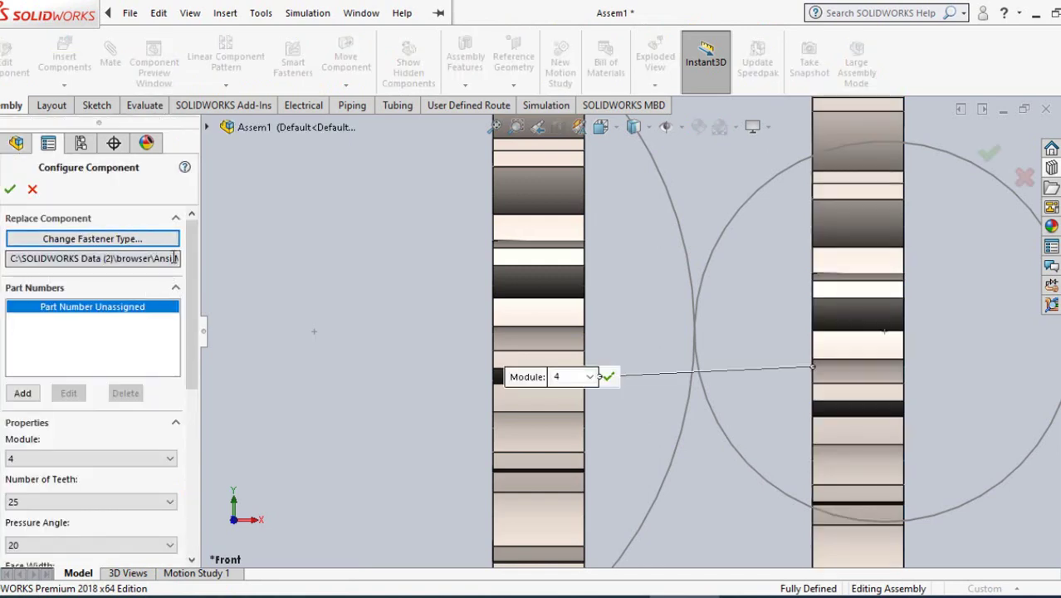
pyautogui.scroll(-3, 196, 256)
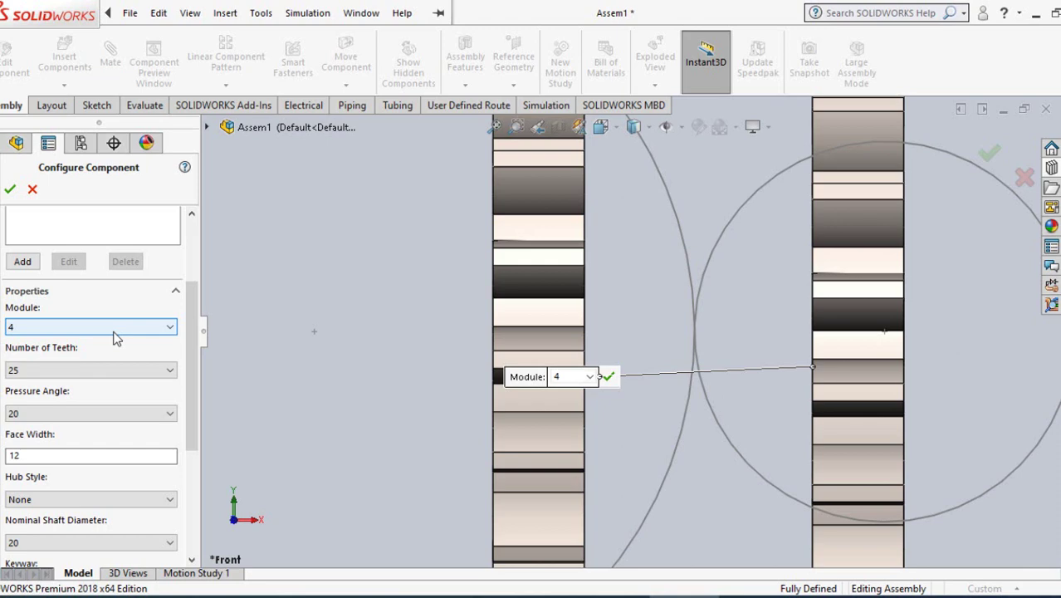
pyautogui.click(70, 371)
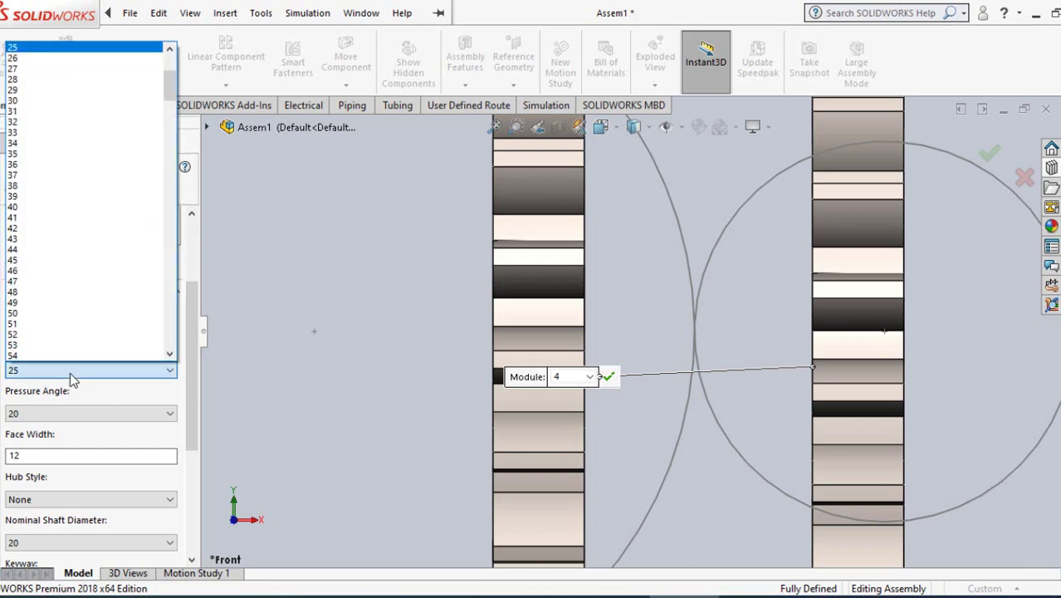
pyautogui.moveTo(171, 78); pyautogui.dragTo(145, 32)
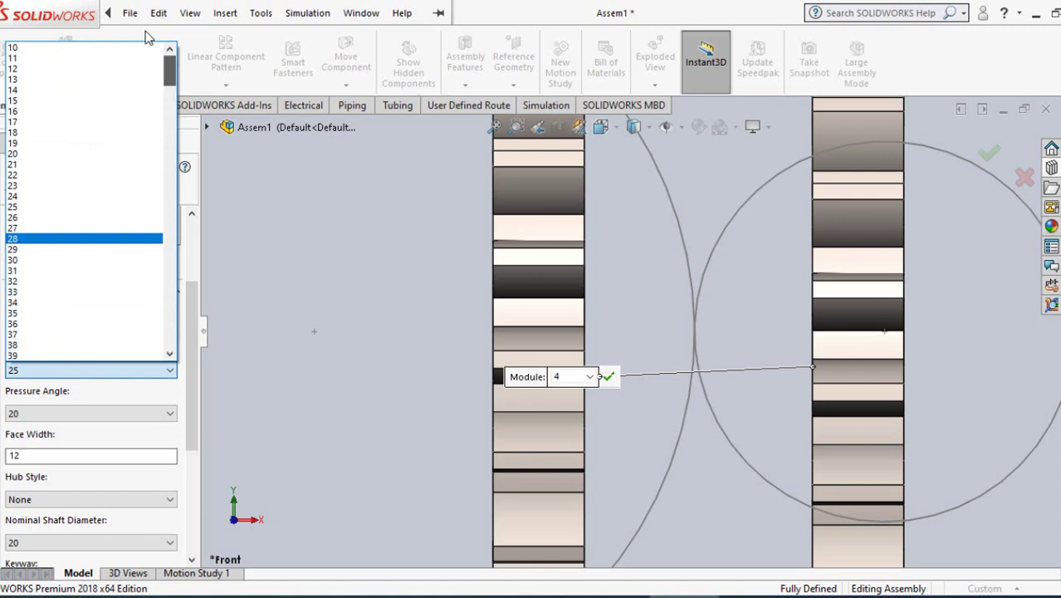
pyautogui.click(152, 438)
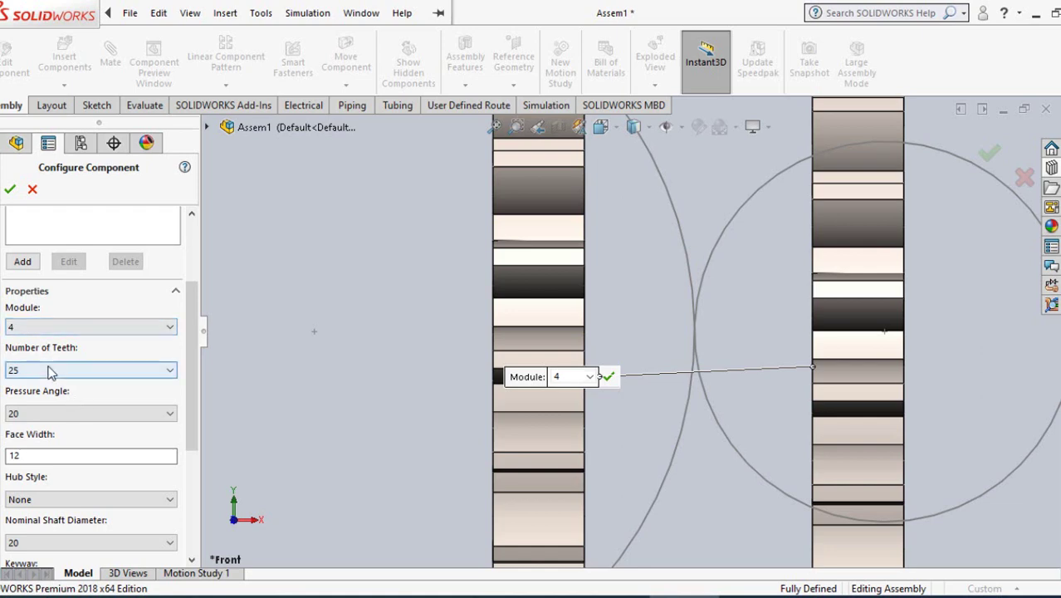
pyautogui.click(50, 373)
pyautogui.scroll(4, 86, 185)
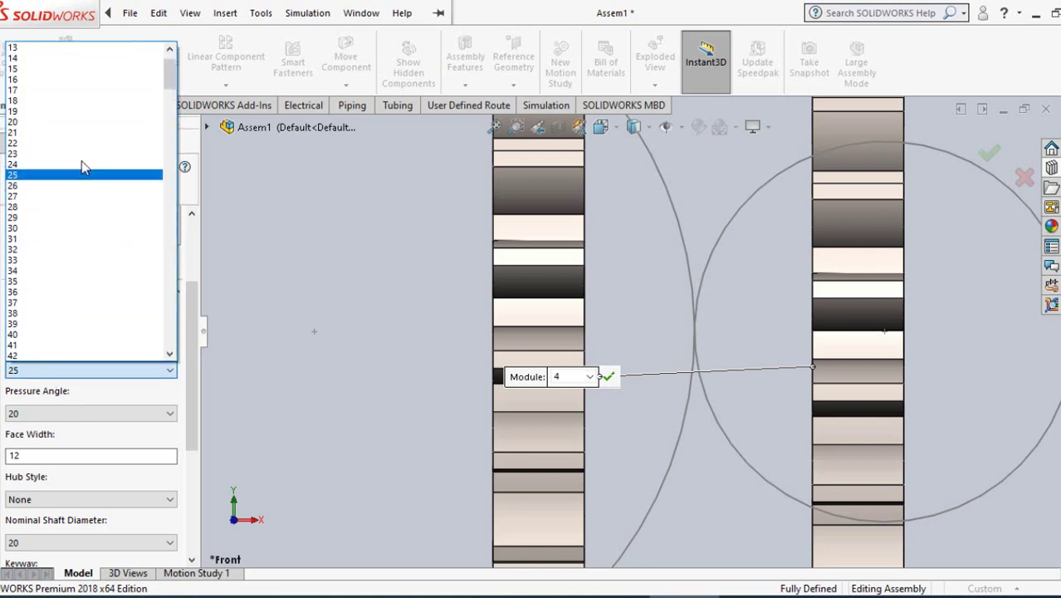
pyautogui.click(33, 121)
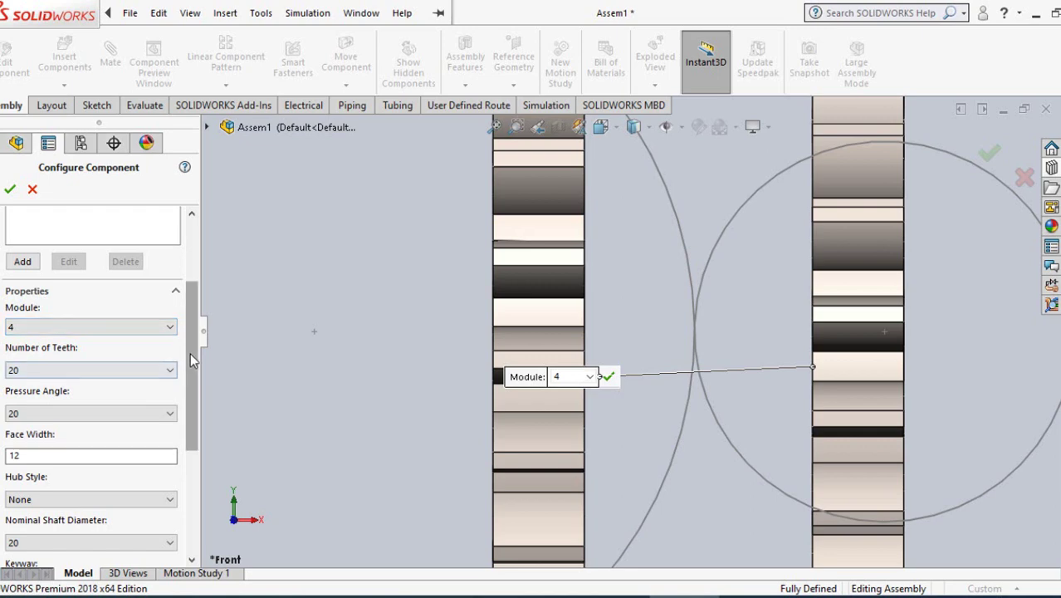
# Keep the second gear's nominal shaft diameter at 20 and accept the component configuration.
pyautogui.moveTo(191, 357); pyautogui.dragTo(209, 417)
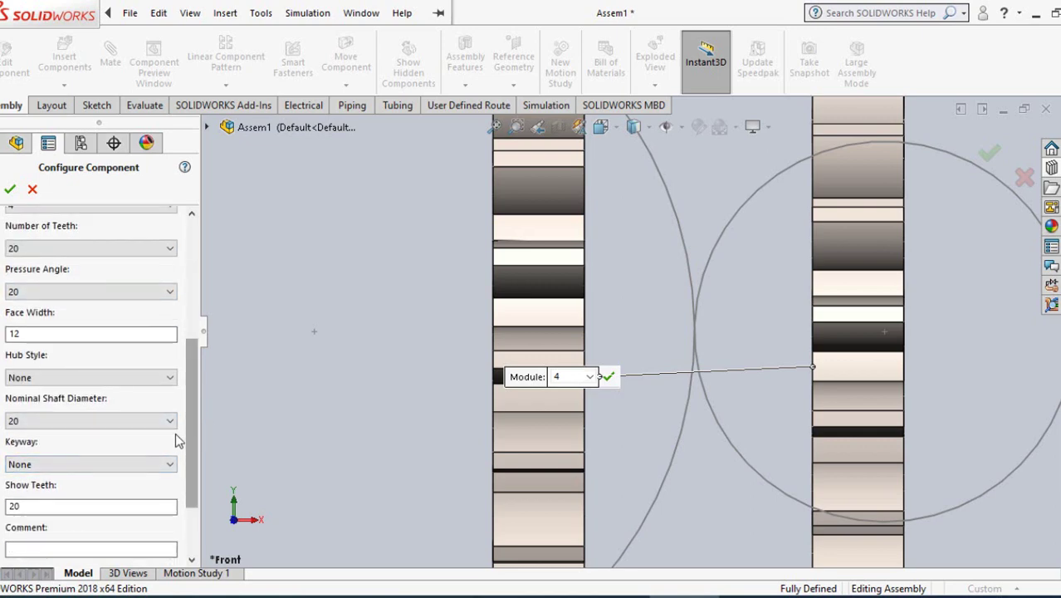
pyautogui.moveTo(188, 427); pyautogui.dragTo(186, 414)
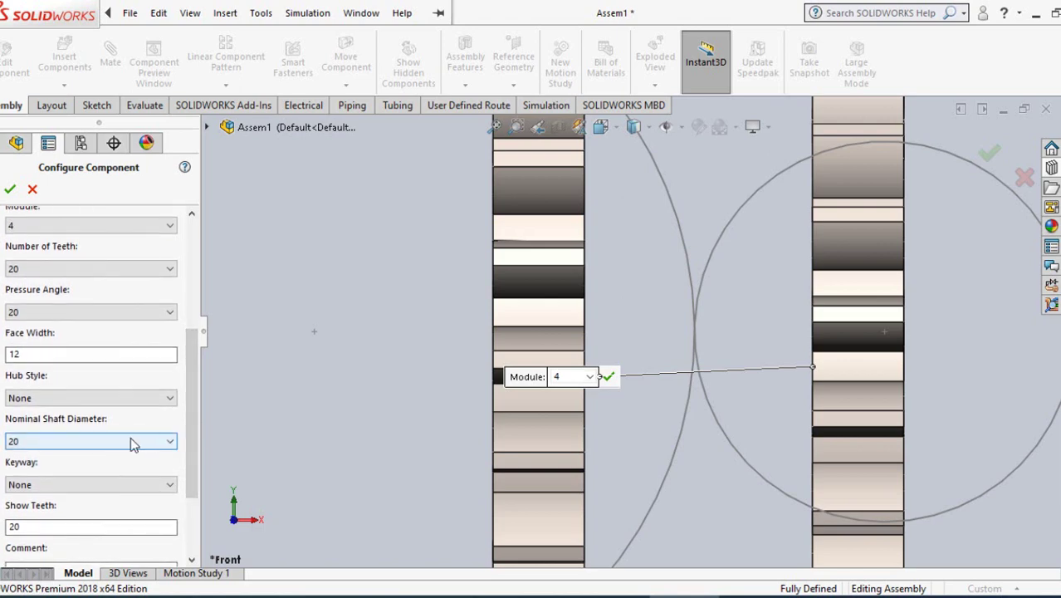
pyautogui.click(131, 440)
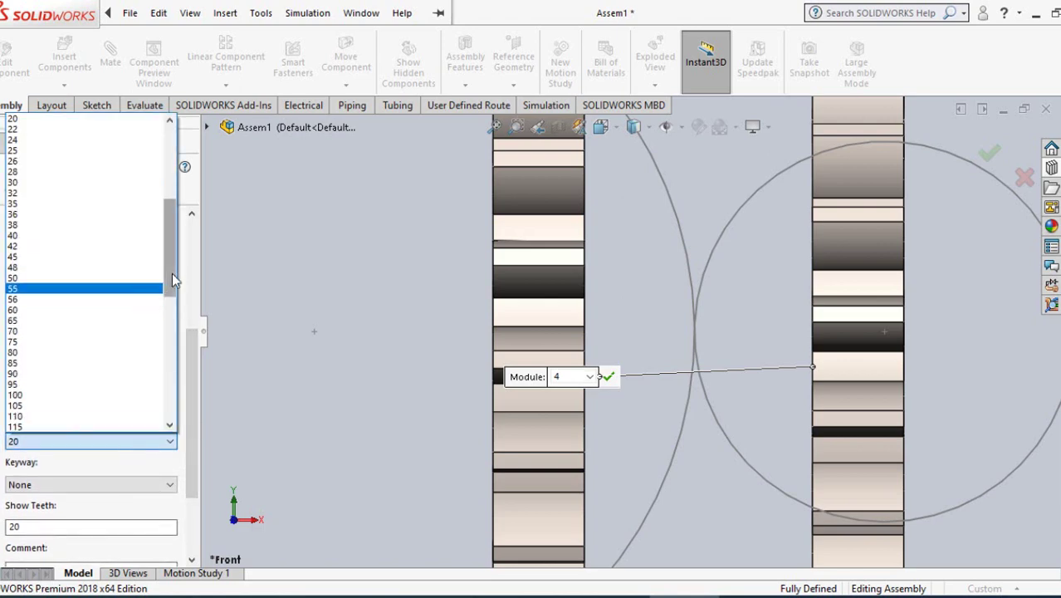
pyautogui.moveTo(172, 272); pyautogui.dragTo(163, 212)
pyautogui.click(223, 404)
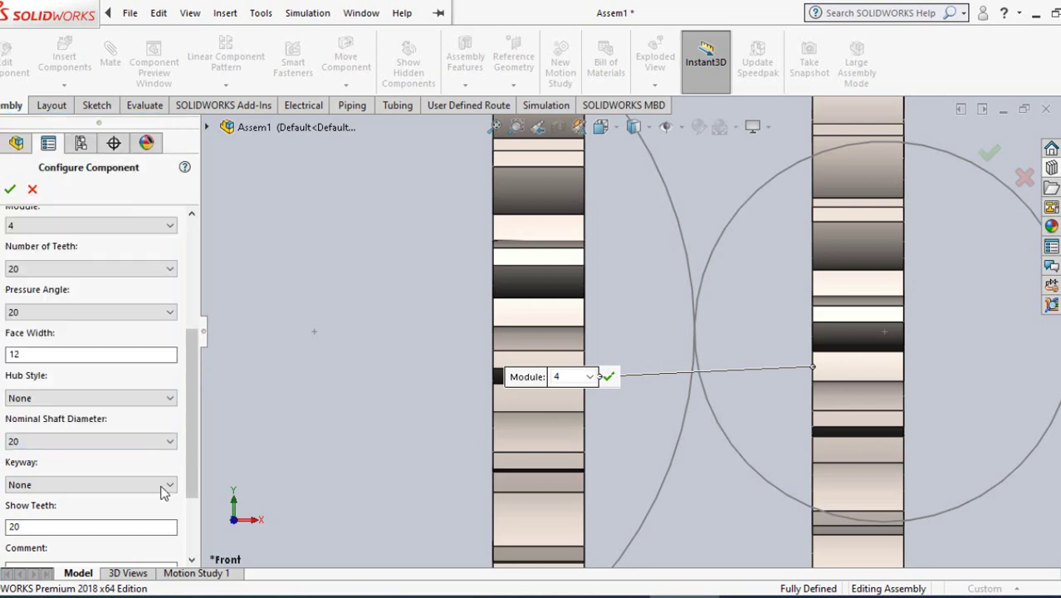
pyautogui.click(9, 192)
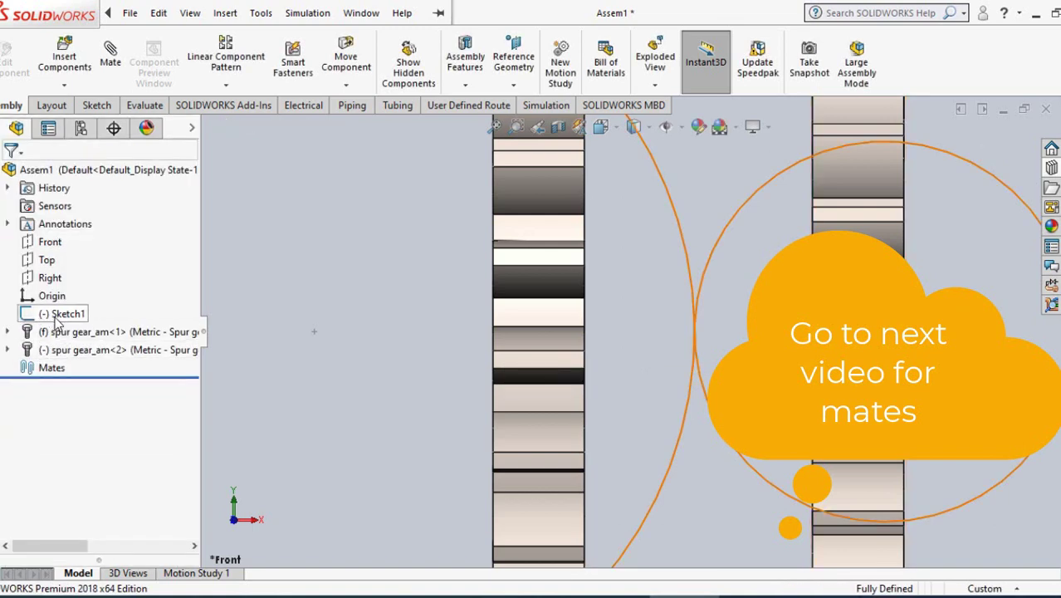
# Edit Sketch1 to set the 50 mm circle's diameter to 80 mm, and rebuild the assembly.
pyautogui.click(53, 320)
pyautogui.rightClick(54, 320)
pyautogui.click(69, 271)
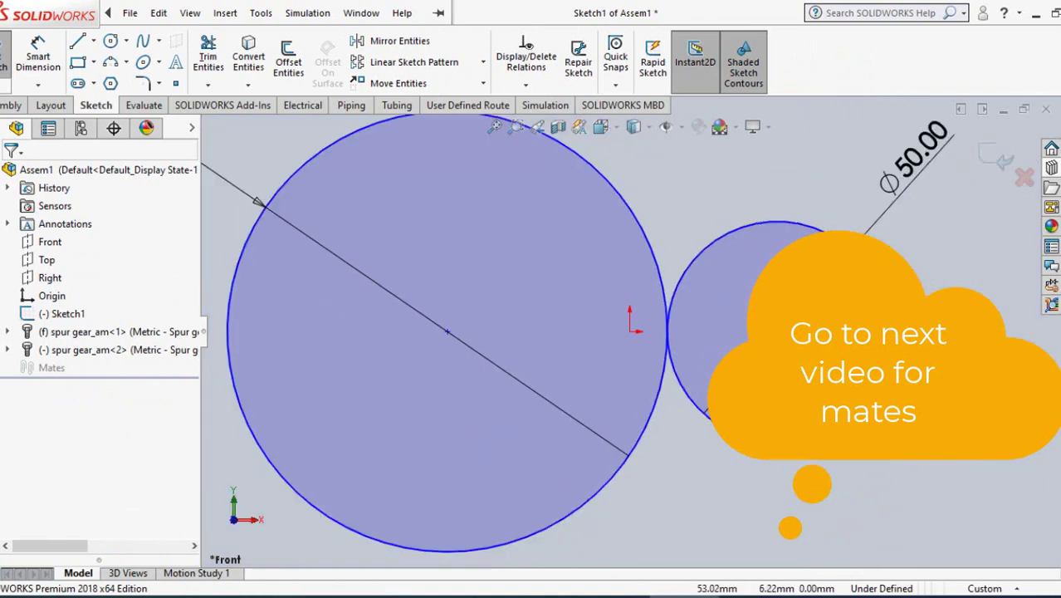
pyautogui.doubleClick(913, 166)
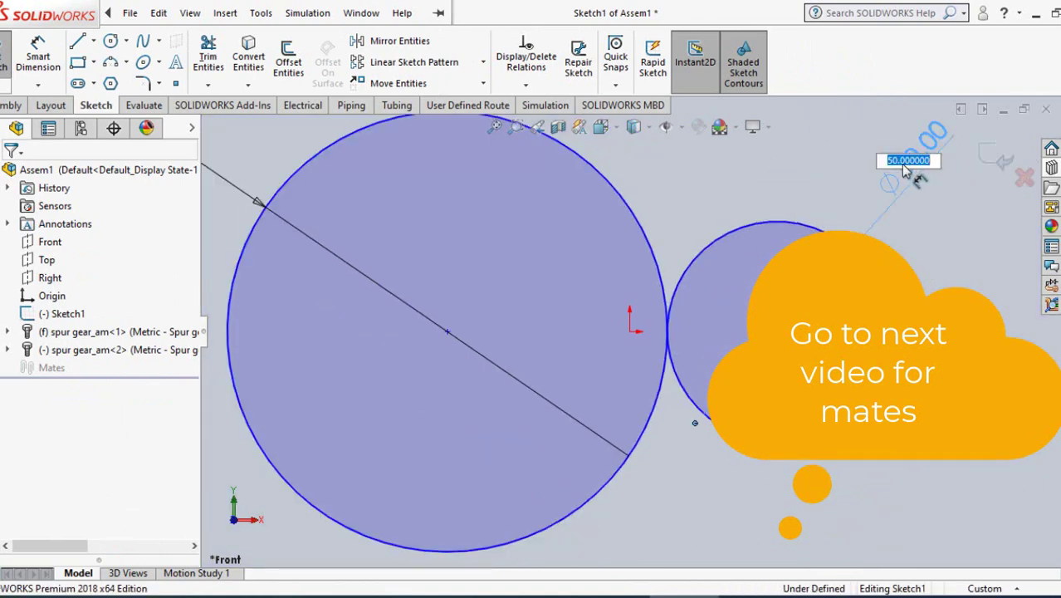
pyautogui.write('80')
pyautogui.press('Return')
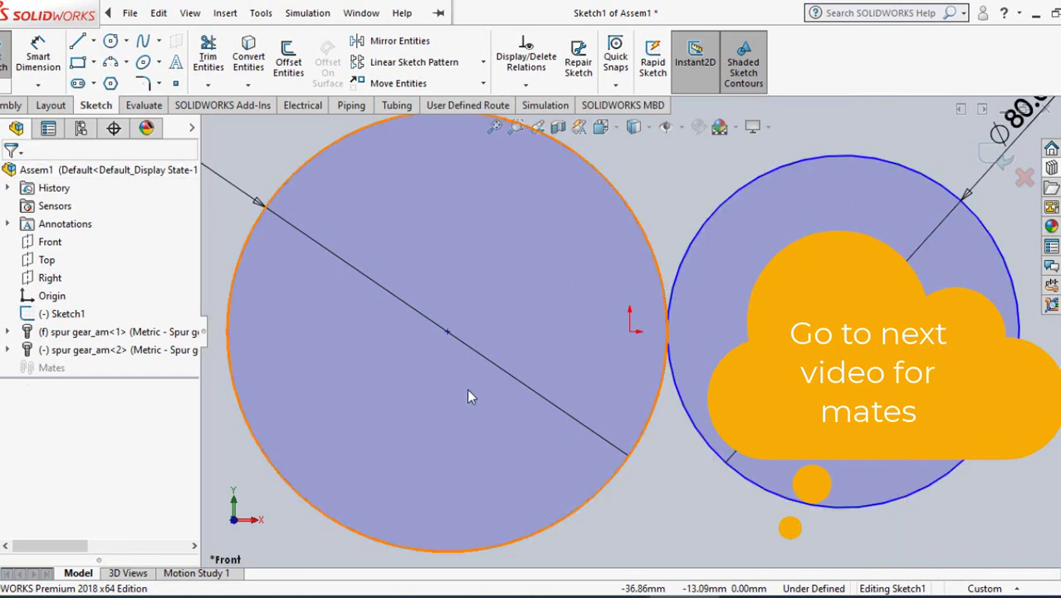
pyautogui.press('Return')
pyautogui.click(158, 13)
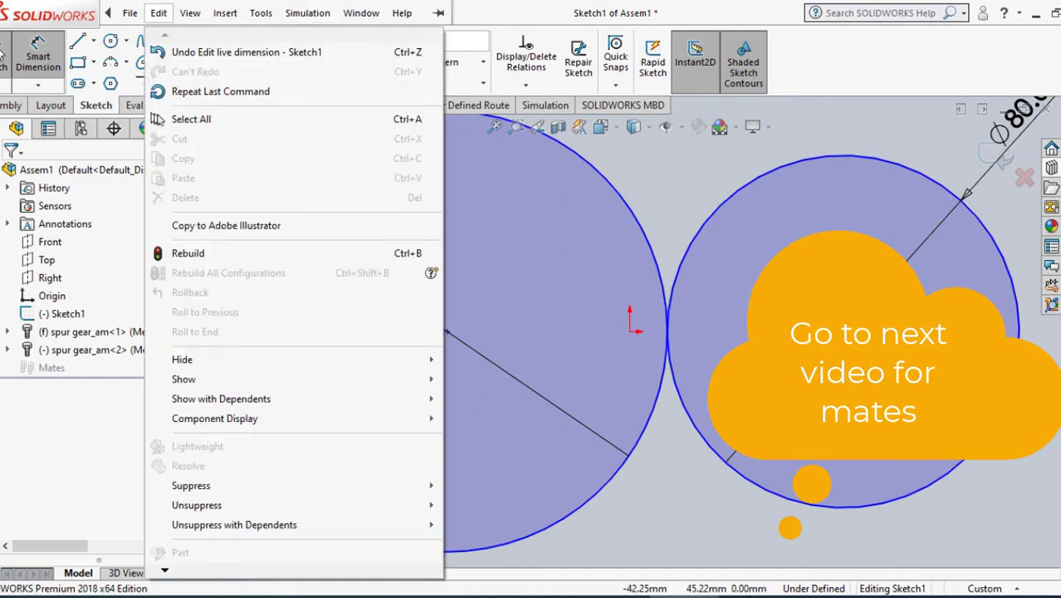
pyautogui.click(190, 252)
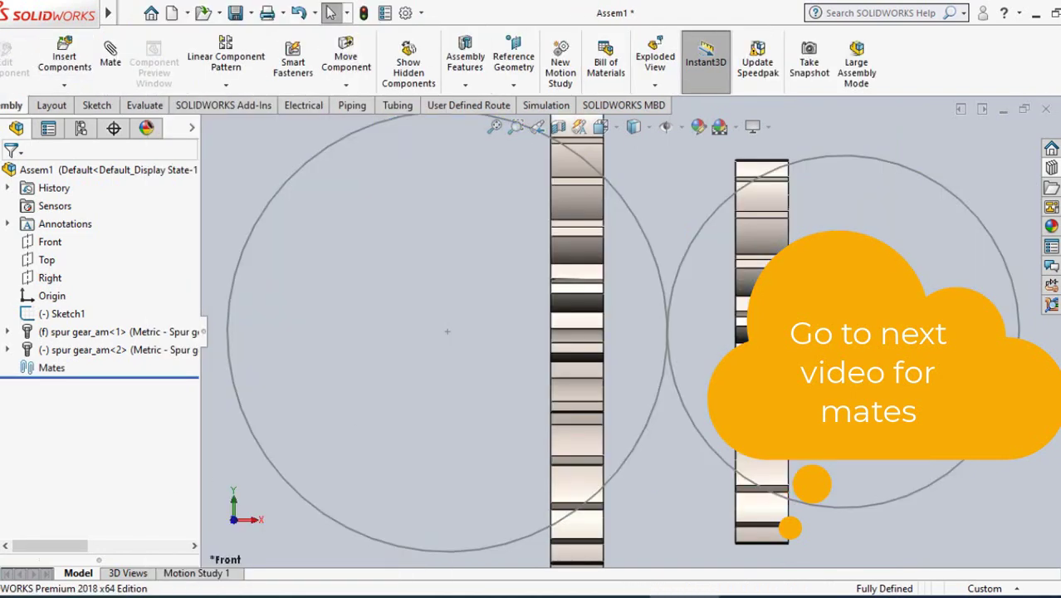
pyautogui.scroll(5, 549, 370)
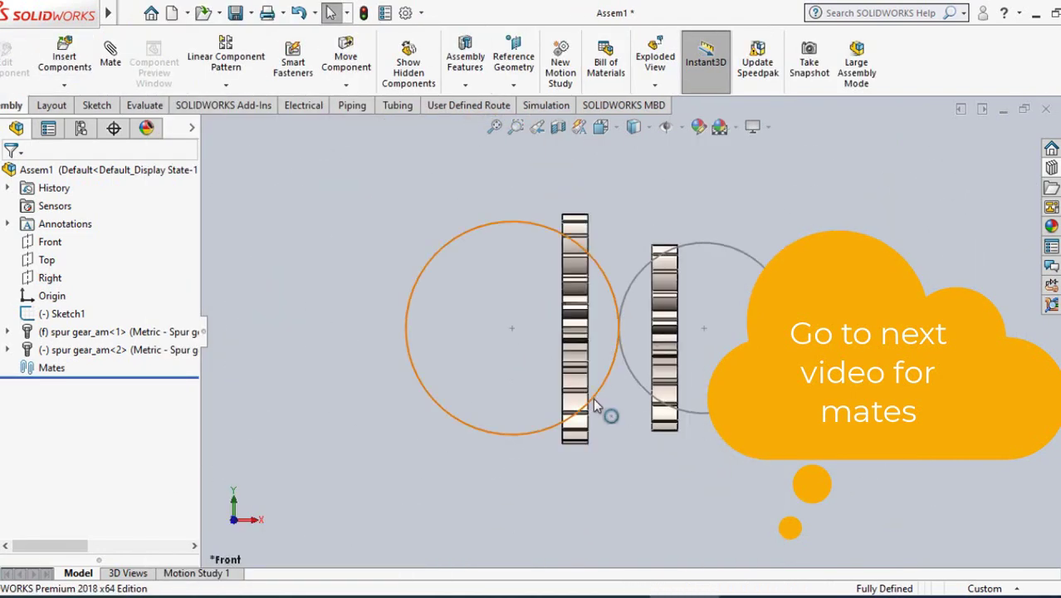